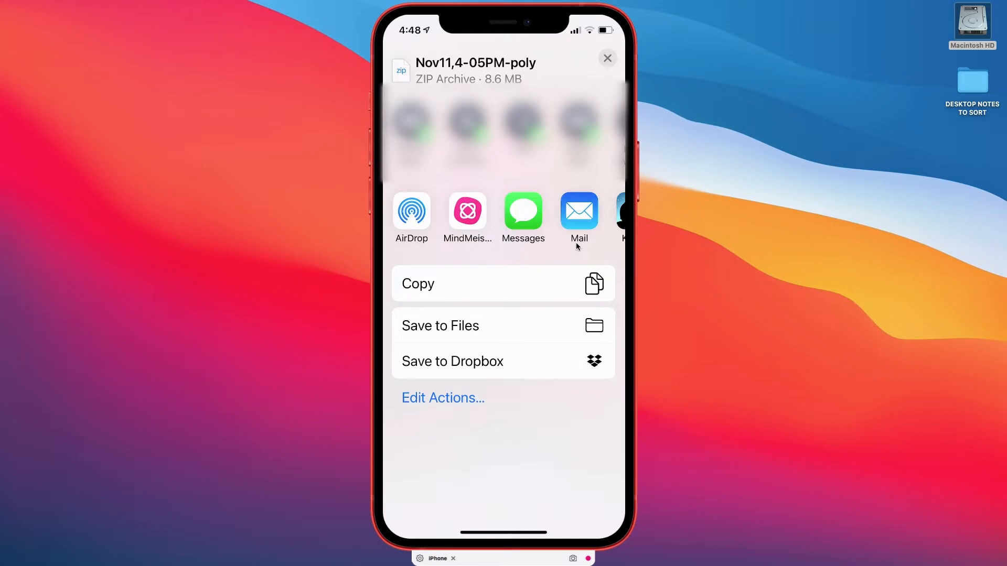
{"action": "scroll", "coordinate": [576, 243], "scroll_direction": "right", "scroll_amount": 8}
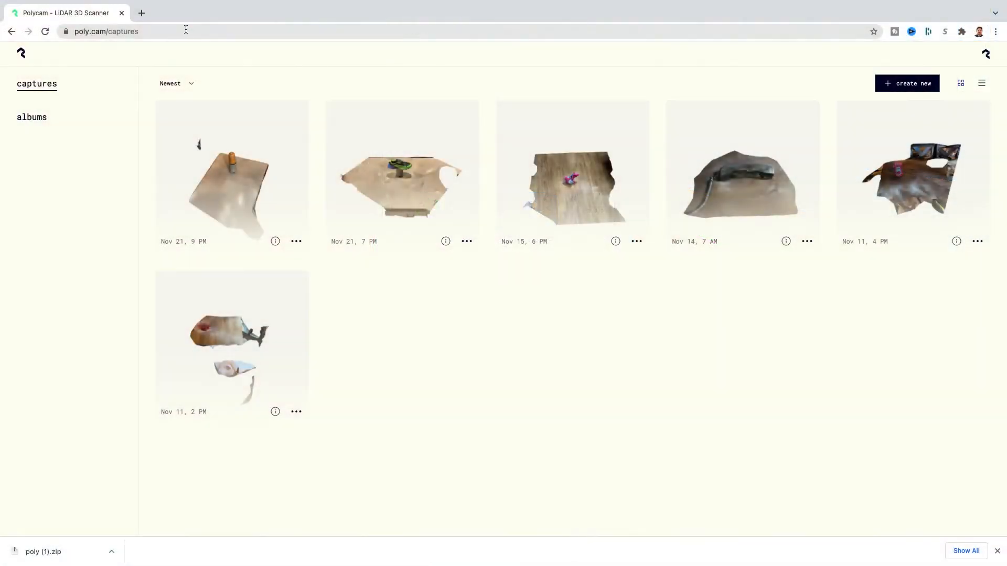
{"action": "left_click", "coordinate": [185, 30]}
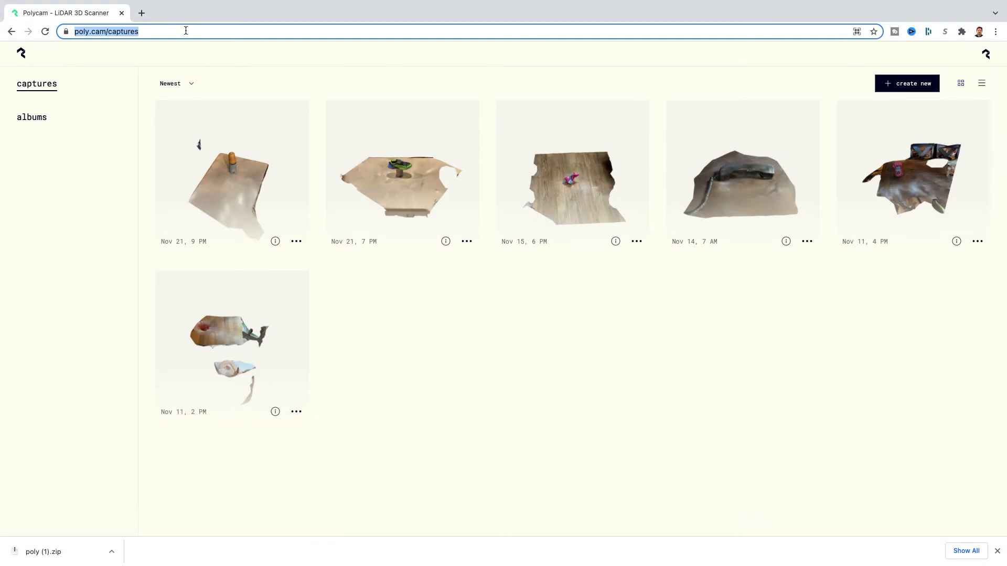
Open the Nov 21, 9 PM squash capture and export it as an OBJ mesh download
{"action": "left_click", "coordinate": [234, 171]}
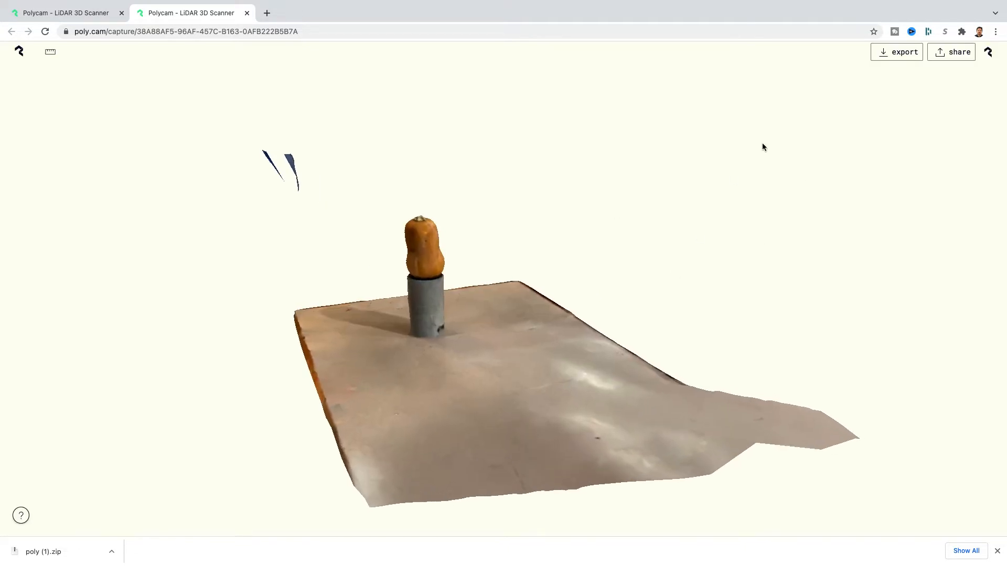
{"action": "left_click", "coordinate": [890, 55]}
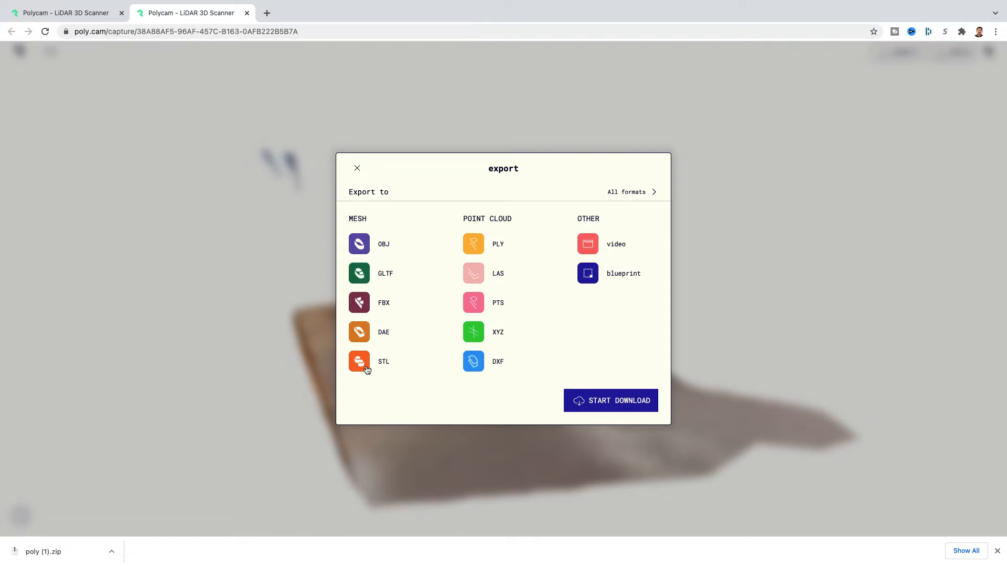
{"action": "left_click", "coordinate": [367, 252]}
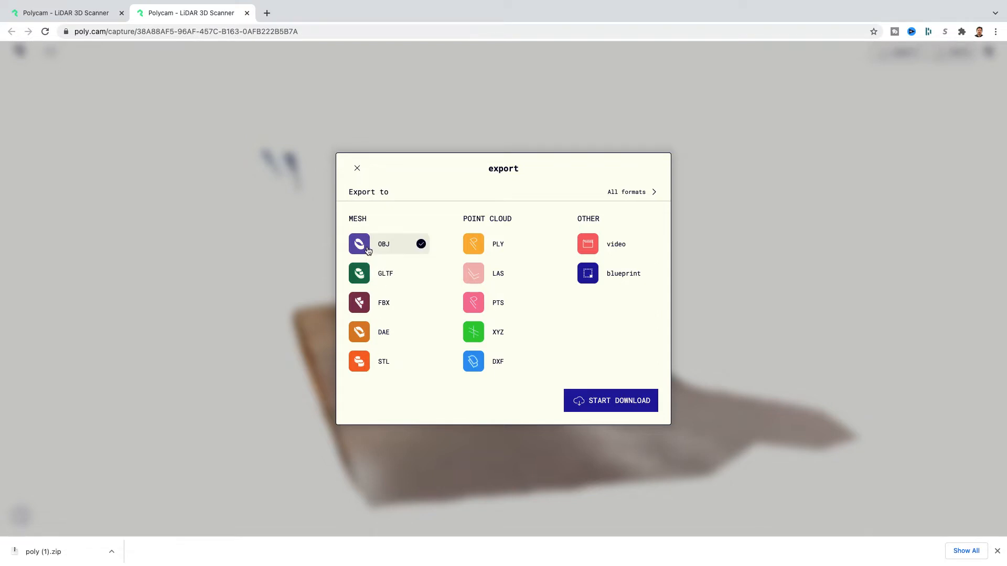
{"action": "left_click", "coordinate": [617, 407]}
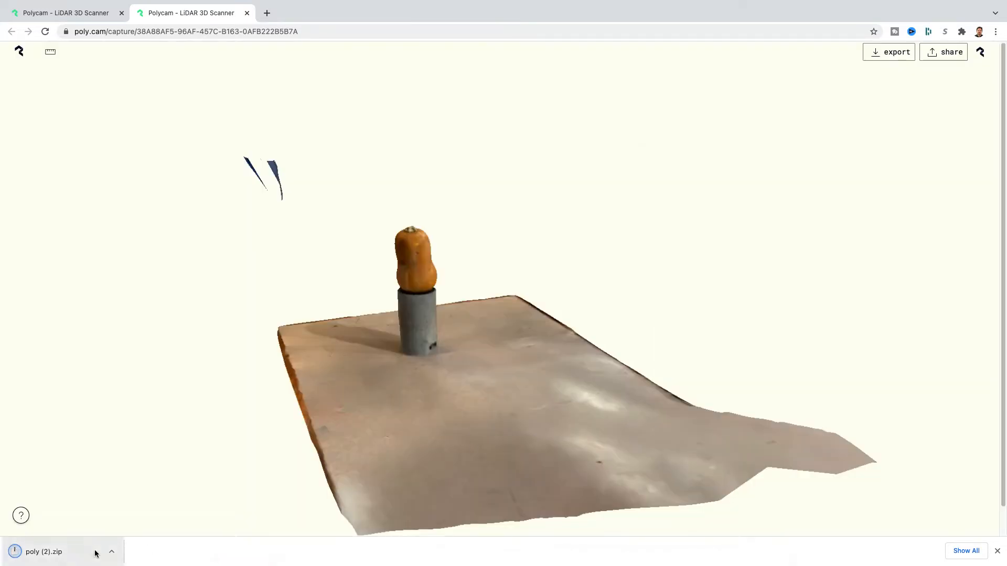
Switch to Fusion 360 and insert poly.obj from the poly (3) folder as a mesh in the untitled design
{"action": "mouse_move", "coordinate": [78, 3]}
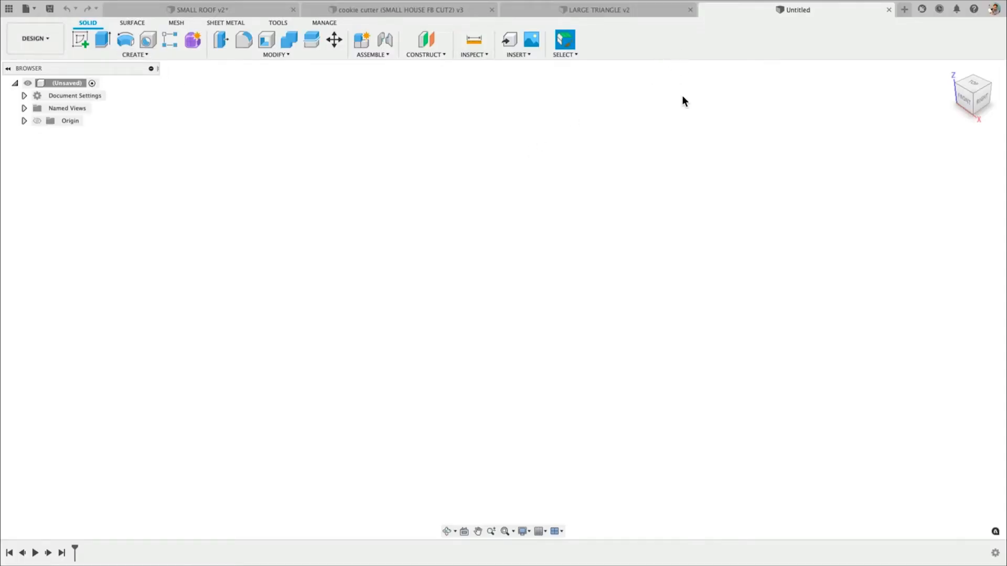
{"action": "left_click", "coordinate": [518, 55]}
{"action": "left_click", "coordinate": [518, 55]}
{"action": "left_click", "coordinate": [518, 54]}
{"action": "left_click", "coordinate": [525, 133]}
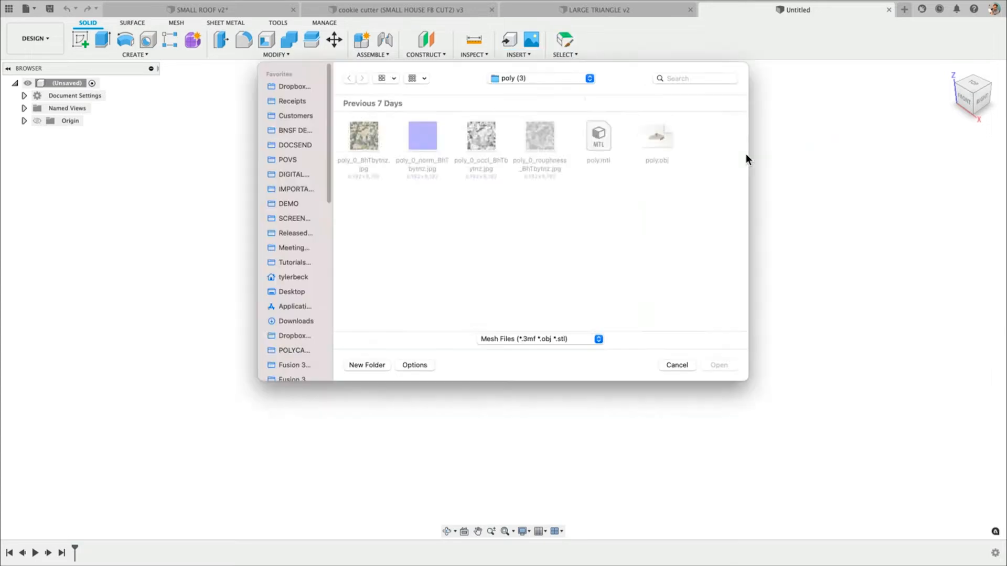
{"action": "key", "text": "Down"}
{"action": "key", "text": "Return"}
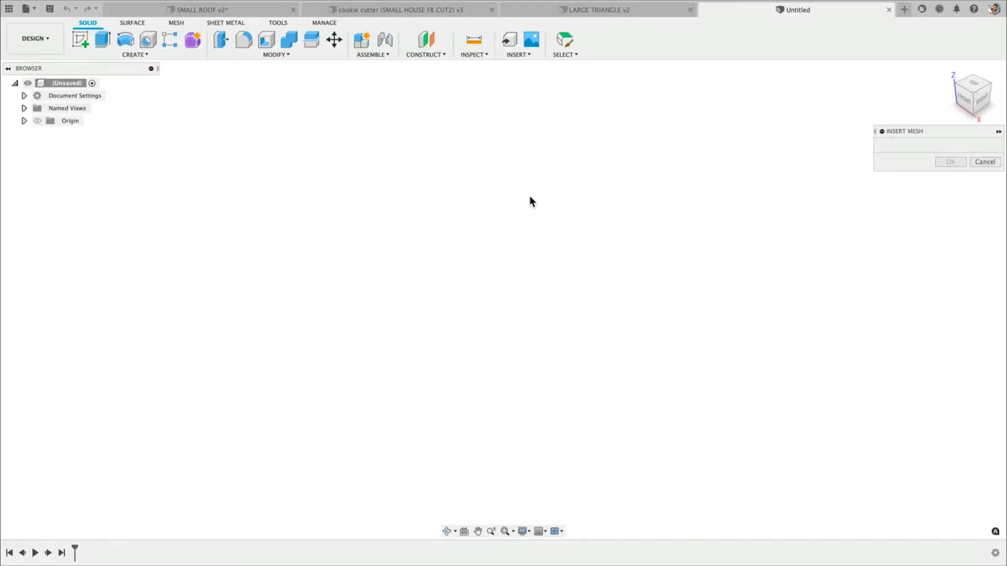
{"action": "mouse_move", "coordinate": [696, 321]}
{"action": "middle_mouse_down", "text": "shift"}
{"action": "mouse_move", "coordinate": [702, 241]}
{"action": "mouse_move", "coordinate": [709, 413]}
{"action": "mouse_move", "coordinate": [577, 407]}
{"action": "mouse_move", "coordinate": [699, 299]}
{"action": "mouse_move", "coordinate": [654, 316]}
{"action": "mouse_move", "coordinate": [665, 328]}
{"action": "mouse_move", "coordinate": [682, 319]}
{"action": "middle_mouse_up", "text": "shift"}
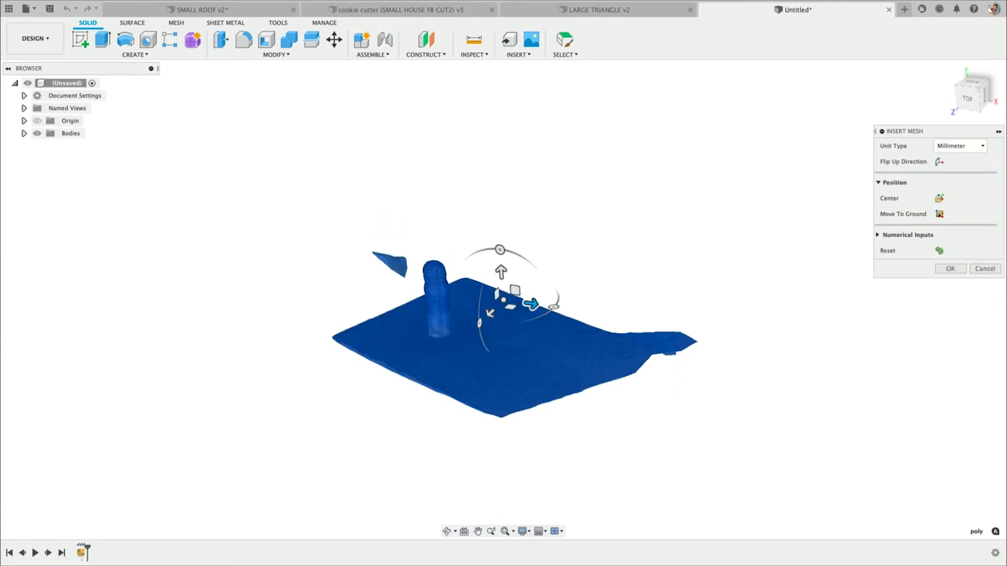
Try flipping the inserted mesh's up direction and flip it back
{"action": "left_click", "coordinate": [939, 161]}
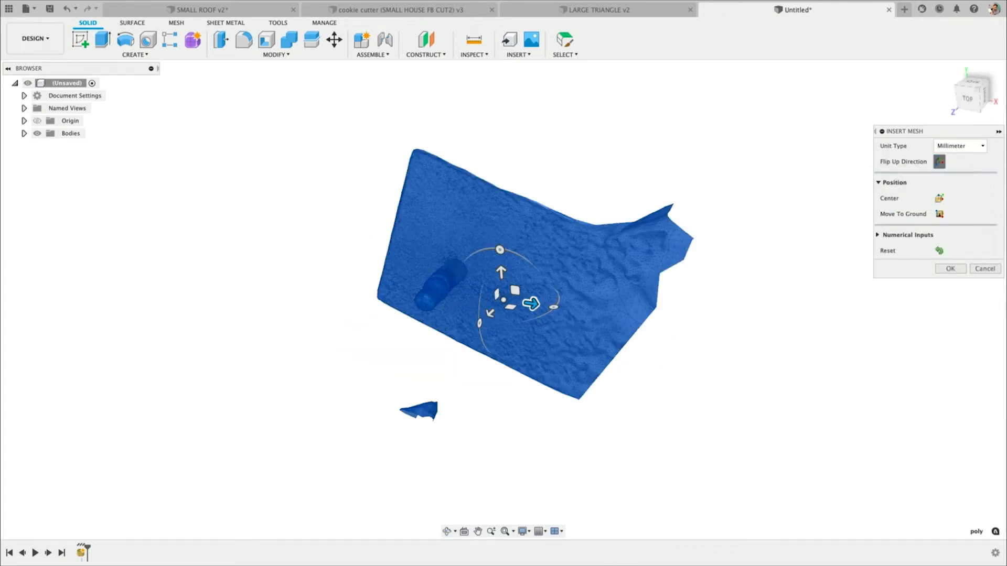
{"action": "left_click", "coordinate": [939, 162]}
{"action": "middle_click_drag", "start_coordinate": [955, 377], "coordinate": [854, 440], "text": "shift"}
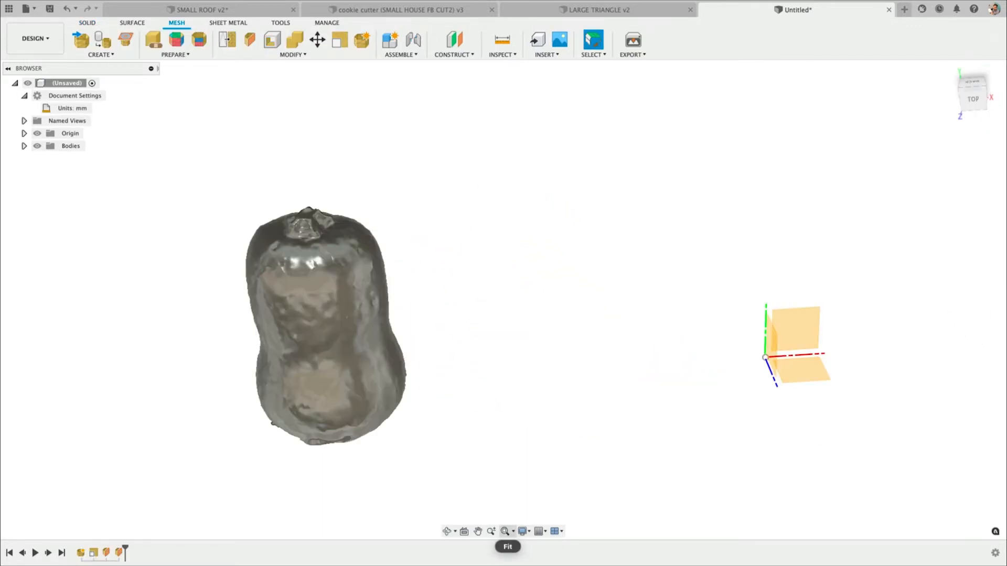
Set the visual style to Shaded with Visible Edges Only
{"action": "left_click", "coordinate": [523, 531]}
{"action": "mouse_move", "coordinate": [566, 441]}
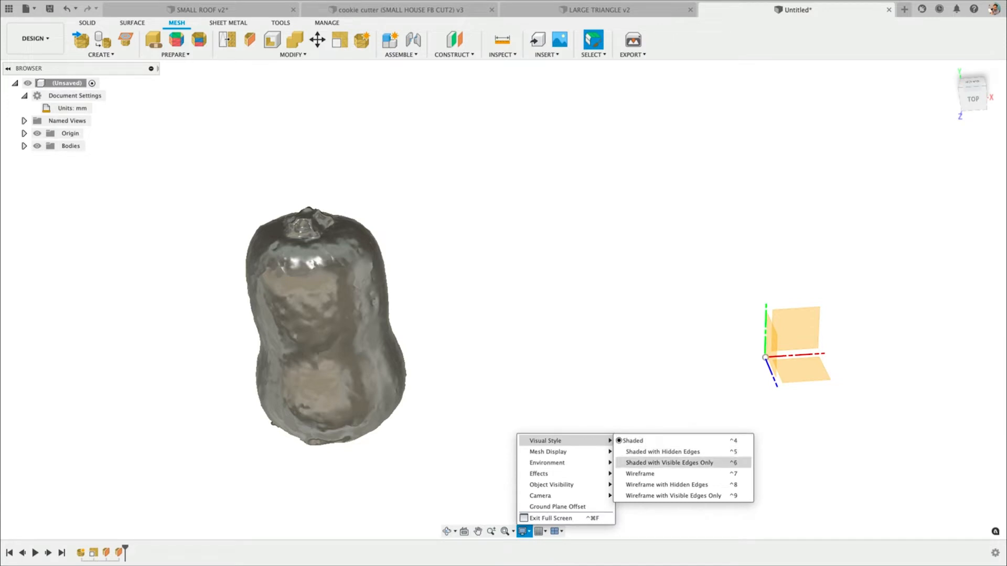
{"action": "left_click", "coordinate": [668, 462]}
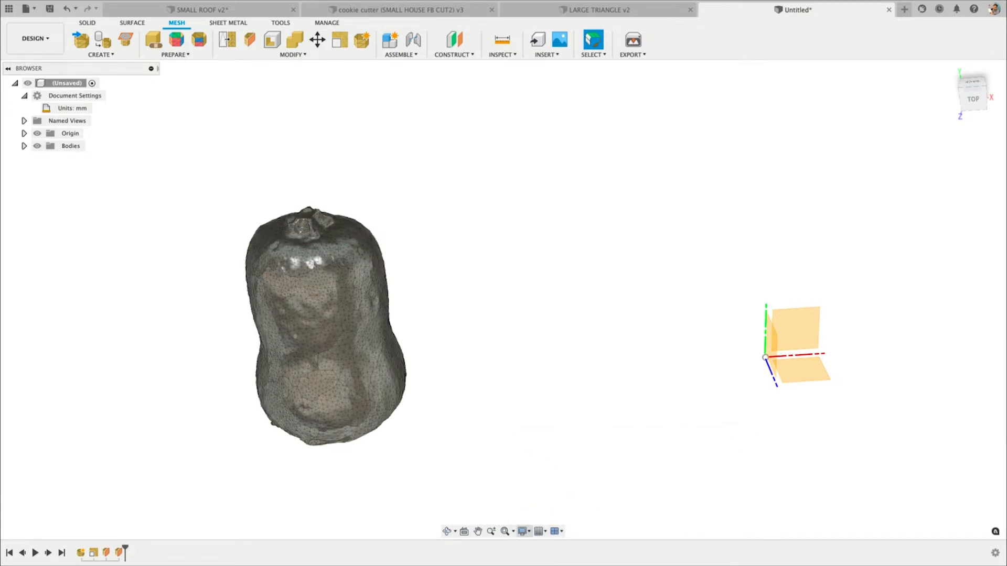
Turn on the Face Groups mesh display for the squash and turn it off again
{"action": "left_click", "coordinate": [522, 531]}
{"action": "mouse_move", "coordinate": [548, 451]}
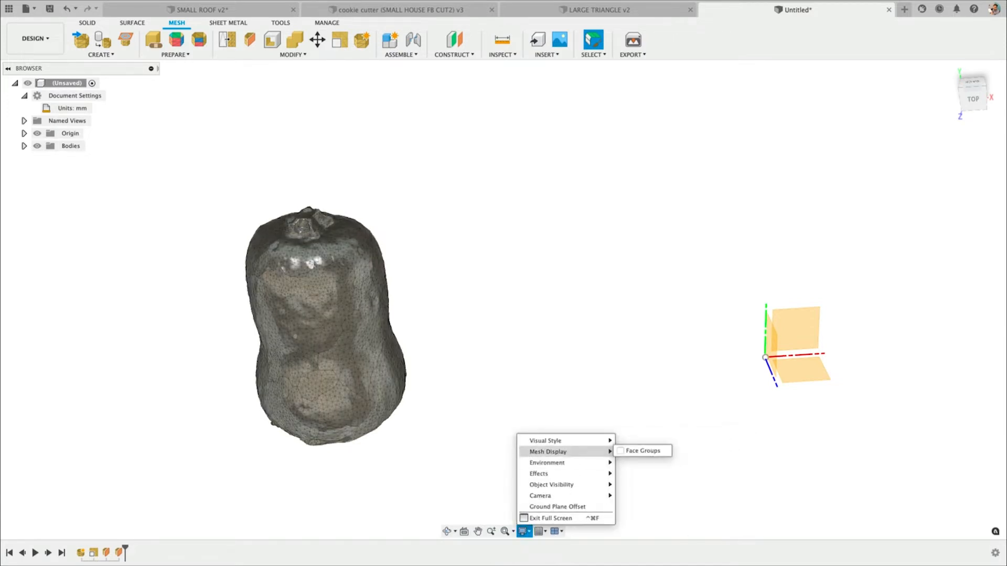
{"action": "left_click", "coordinate": [620, 451]}
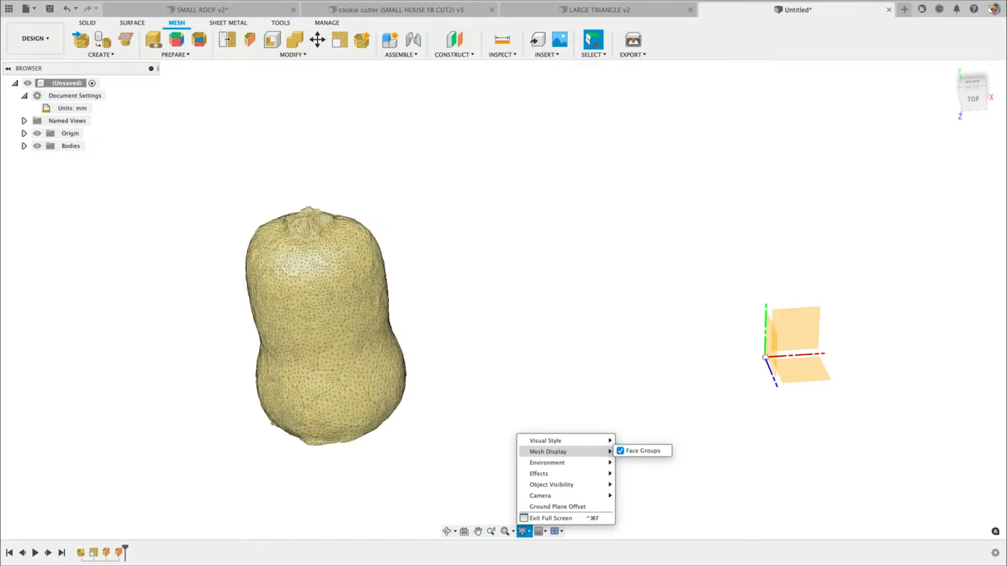
{"action": "left_click", "coordinate": [620, 451]}
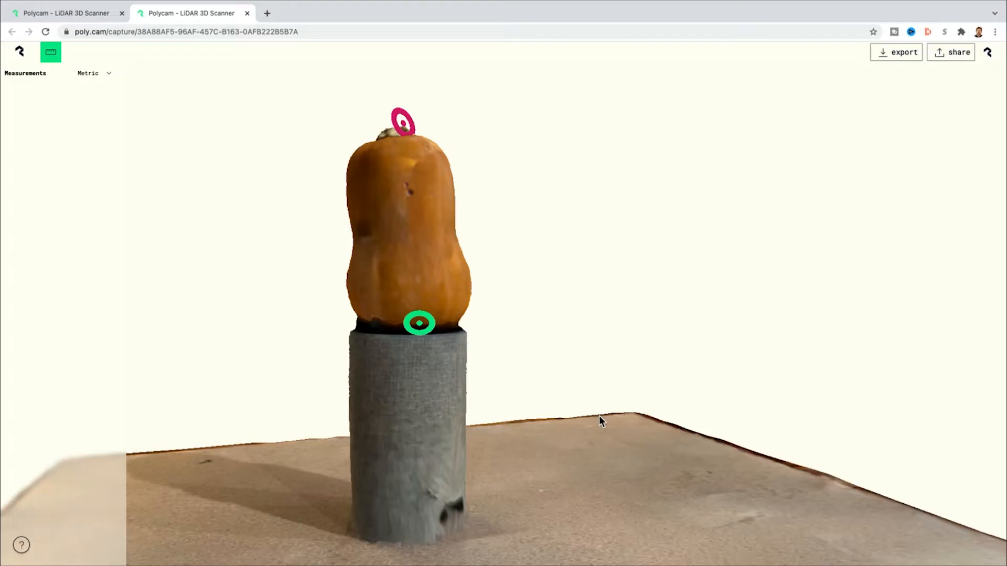
Measure the squash in Polycam from its base to its stem, and switch back to Fusion 360 to compare the mesh's measured height
{"action": "left_click", "coordinate": [599, 415]}
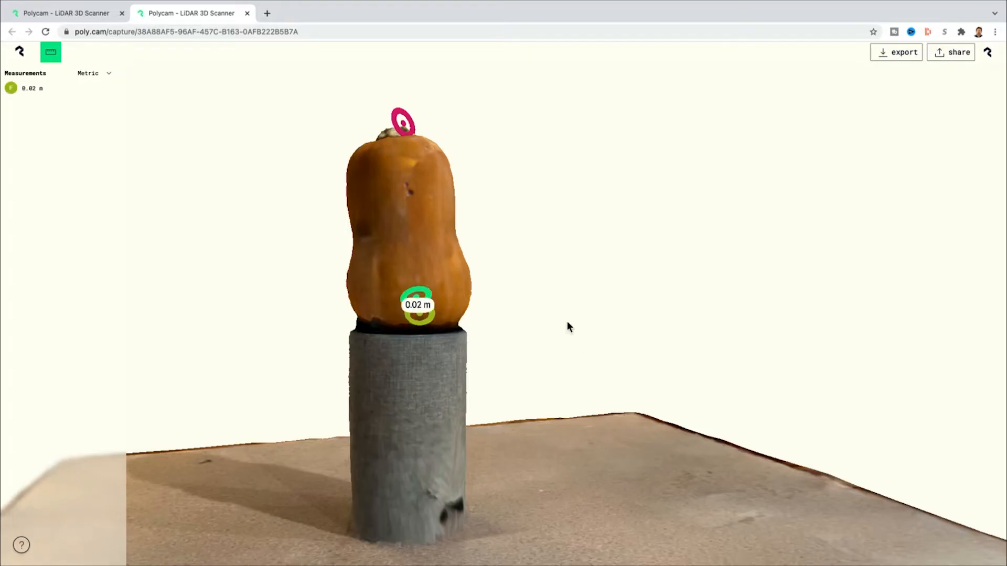
{"action": "left_click", "coordinate": [559, 165]}
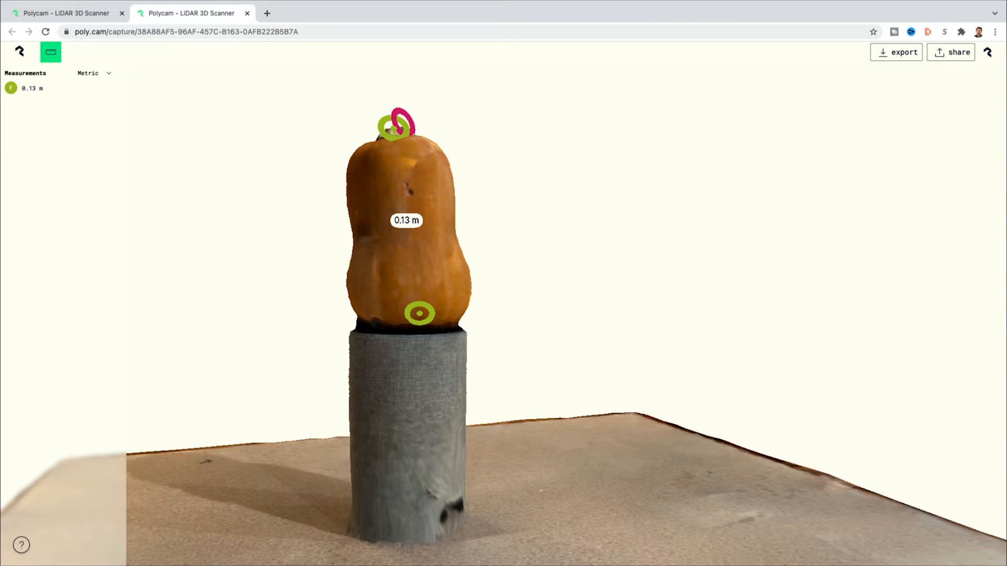
{"action": "mouse_move", "coordinate": [1001, 265]}
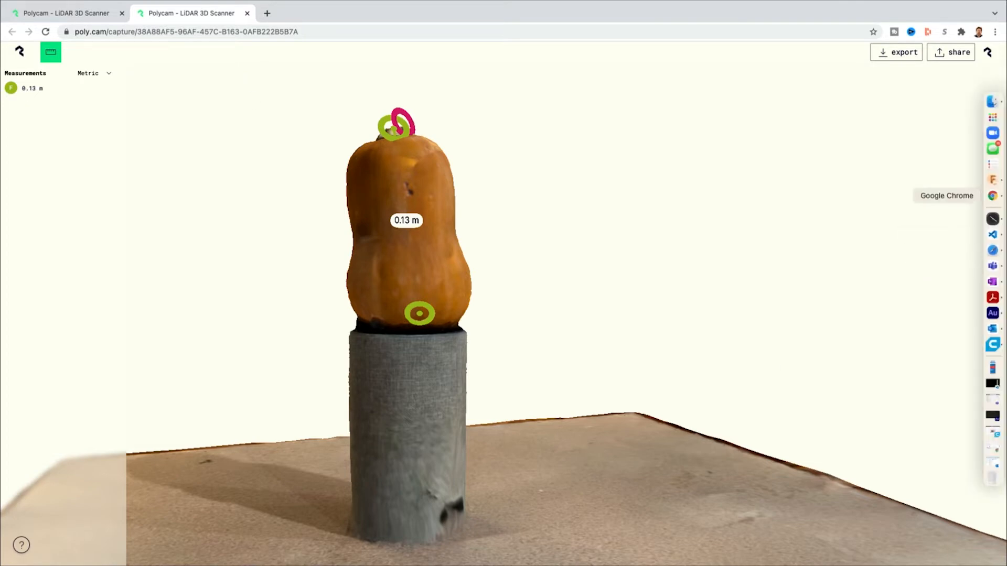
{"action": "left_click", "coordinate": [994, 180]}
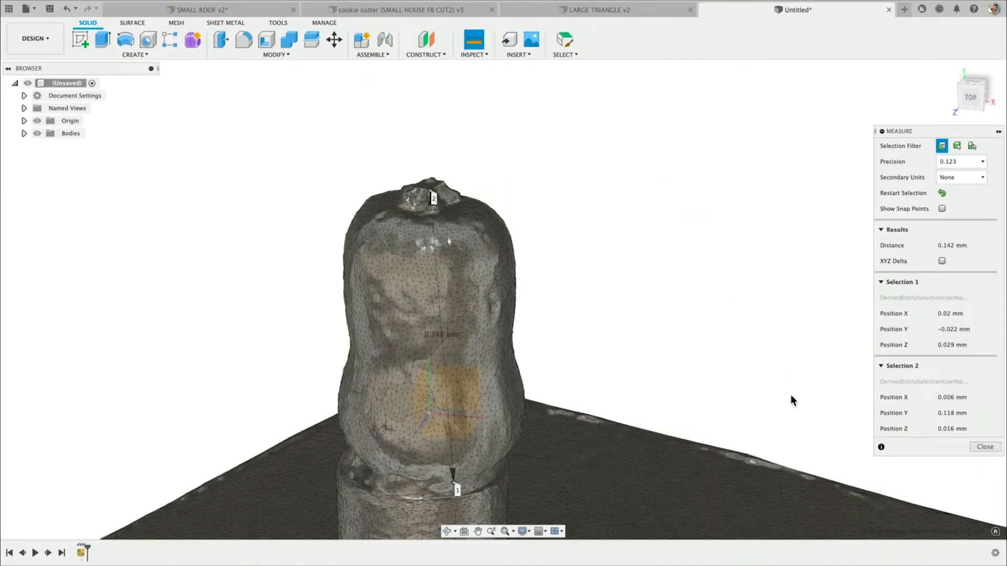
{"action": "middle_click_drag", "start_coordinate": [772, 458], "coordinate": [800, 441], "text": "shift"}
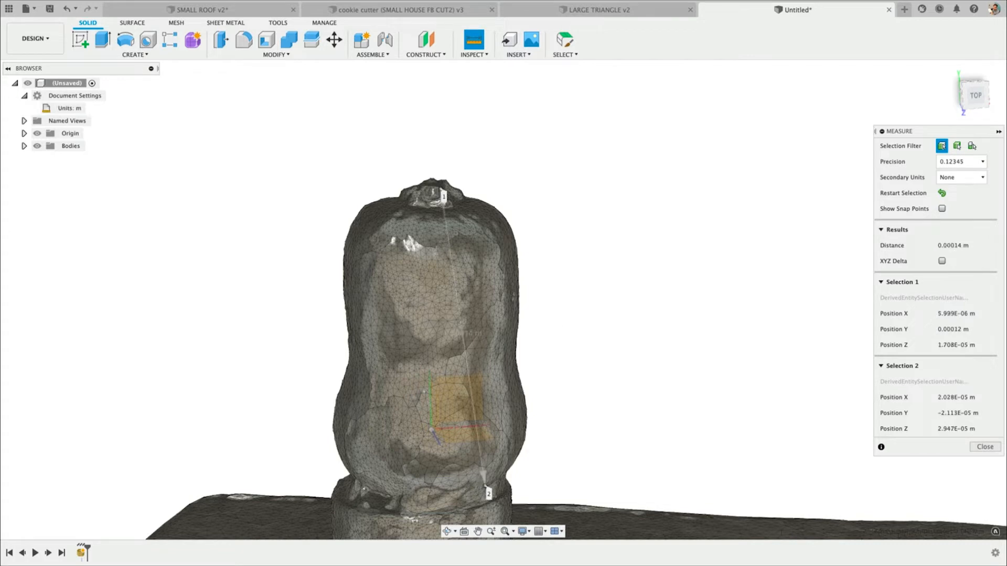
Scale the whole mesh body uniformly by a factor of 1000 with Scale Mesh
{"action": "key", "text": "Escape"}
{"action": "type", "text": "ss"}
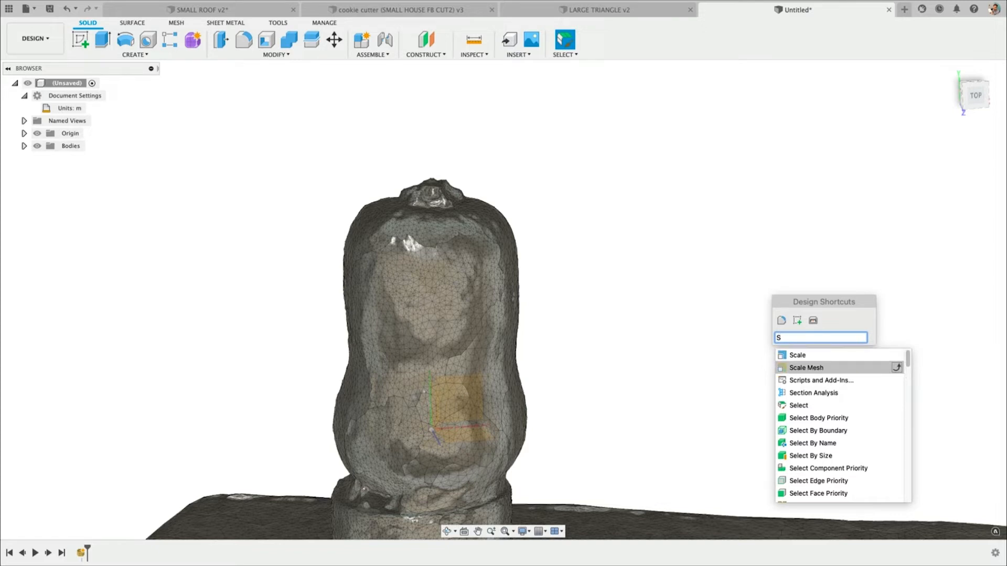
{"action": "left_click", "coordinate": [894, 367]}
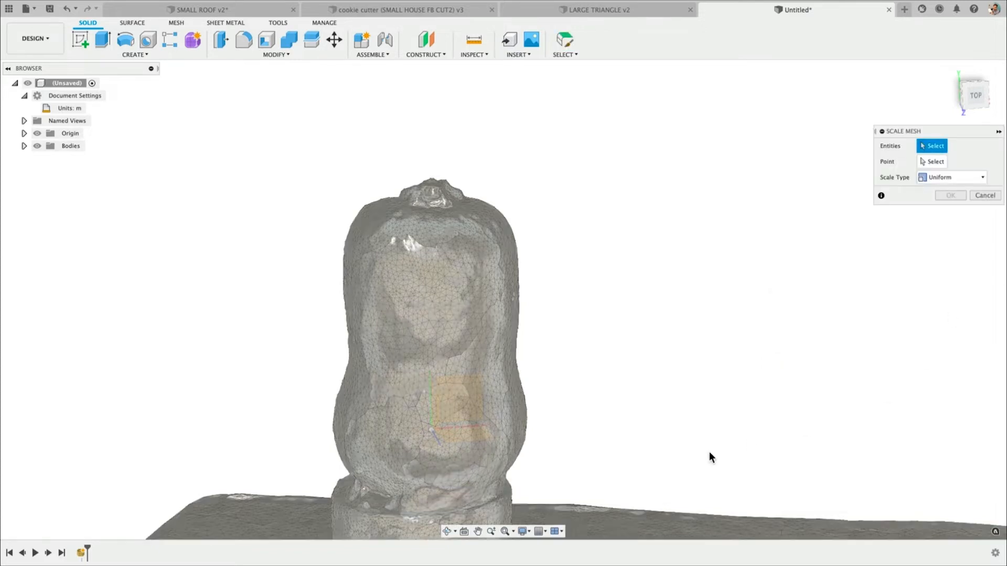
{"action": "left_click", "coordinate": [709, 451]}
{"action": "double_click", "coordinate": [928, 193]}
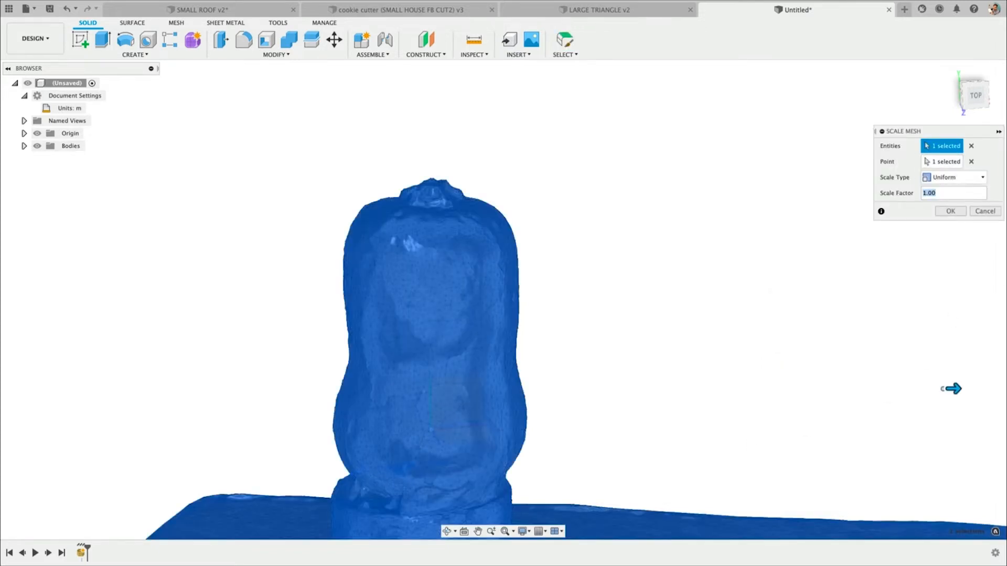
{"action": "type", "text": "1000"}
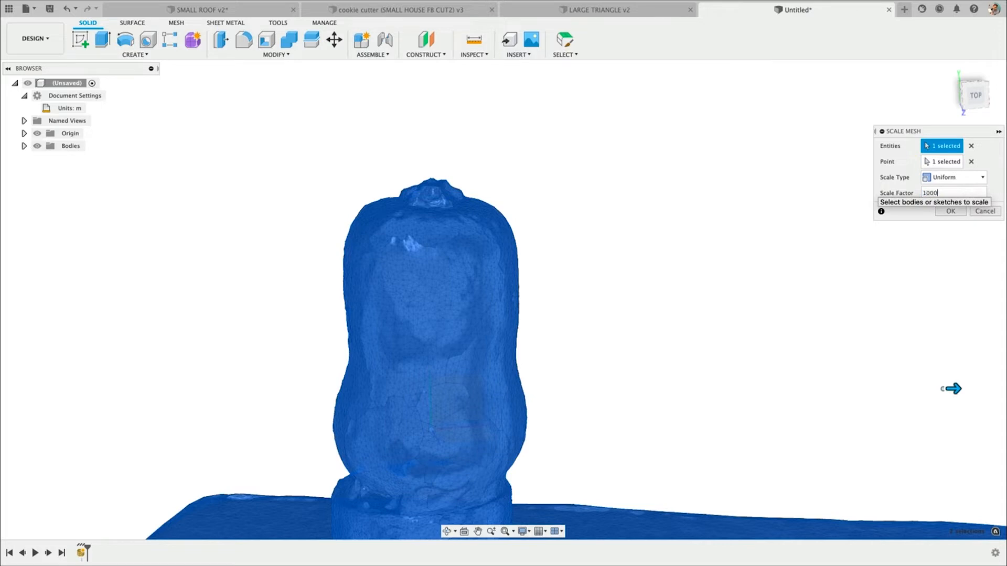
{"action": "key", "text": "Return"}
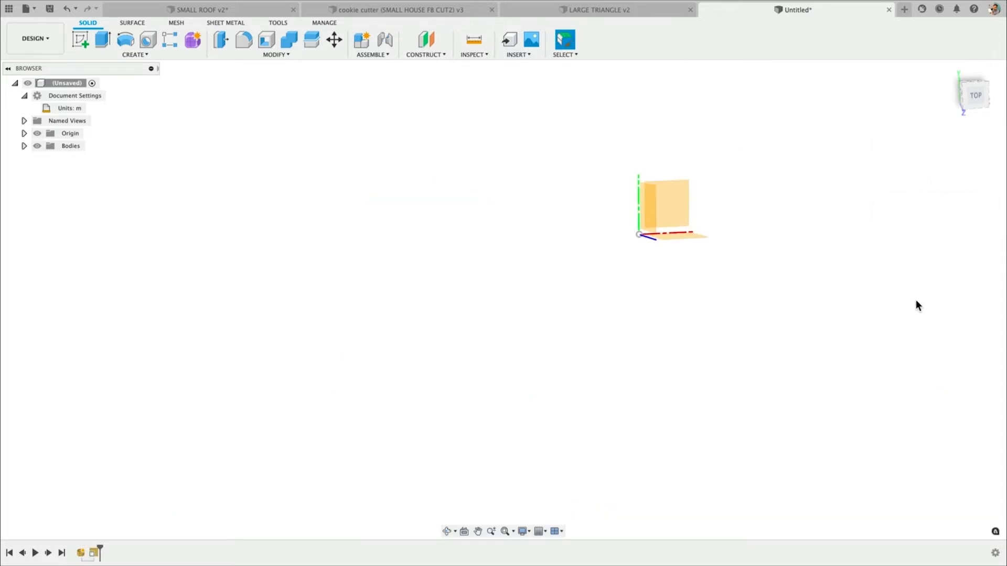
{"action": "middle_click", "coordinate": [916, 297]}
{"action": "middle_click", "coordinate": [916, 297]}
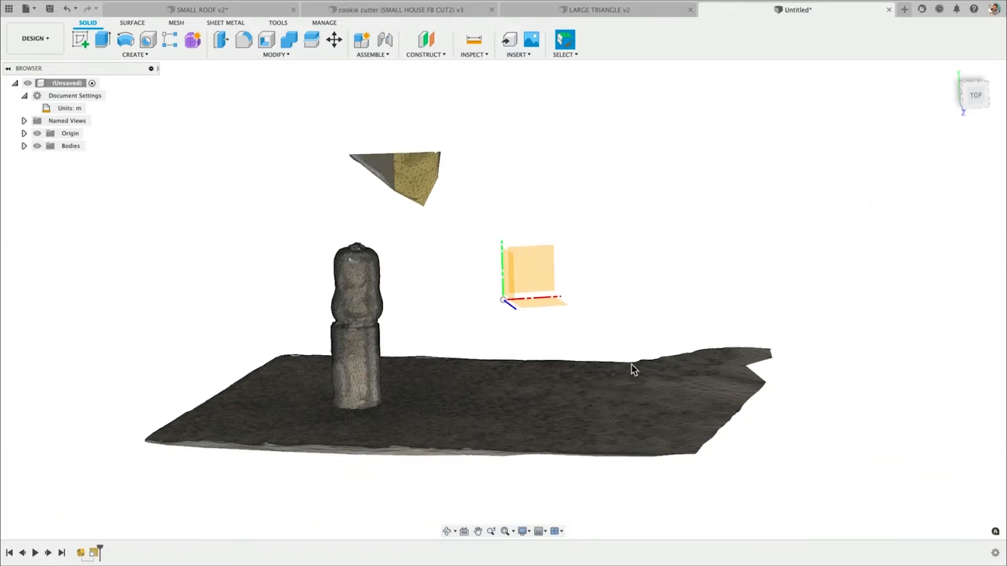
Set the horizontal plane cut's offset to 28 mm at the squash's base, using Trim with No Fill
{"action": "middle_click_drag", "start_coordinate": [634, 369], "coordinate": [655, 369], "text": "shift"}
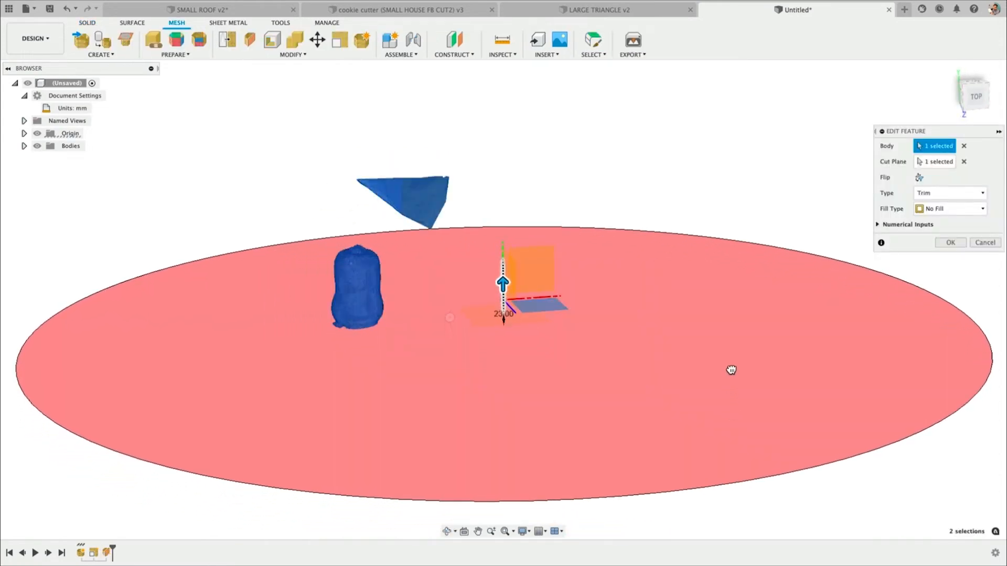
{"action": "left_click_drag", "start_coordinate": [731, 371], "coordinate": [730, 365]}
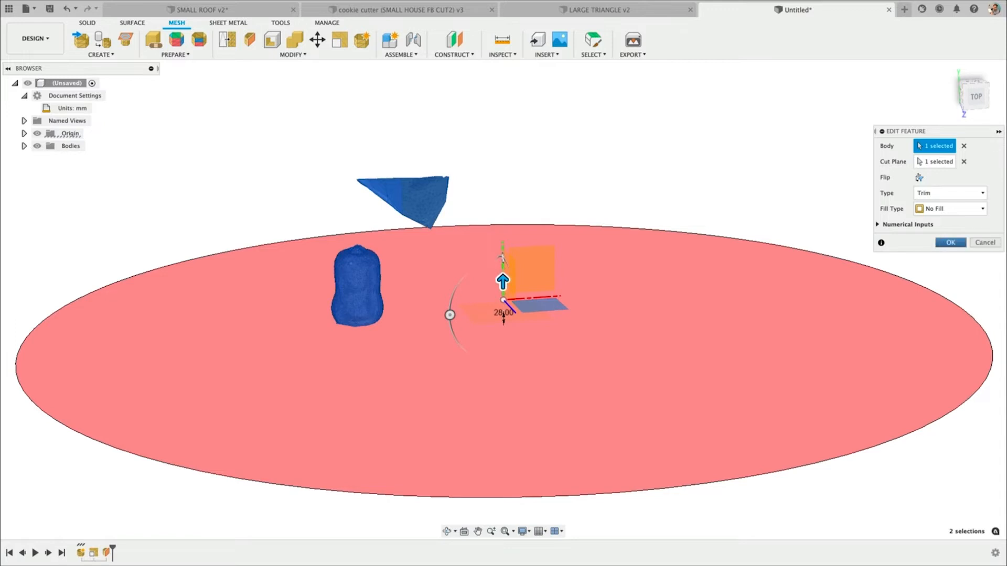
{"action": "left_click", "coordinate": [950, 243]}
Trim away the floating fragment with a vertical plane cut offset 196 mm and flipped to keep the squash, with No Fill
{"action": "middle_click_drag", "start_coordinate": [747, 264], "coordinate": [750, 297], "text": "shift"}
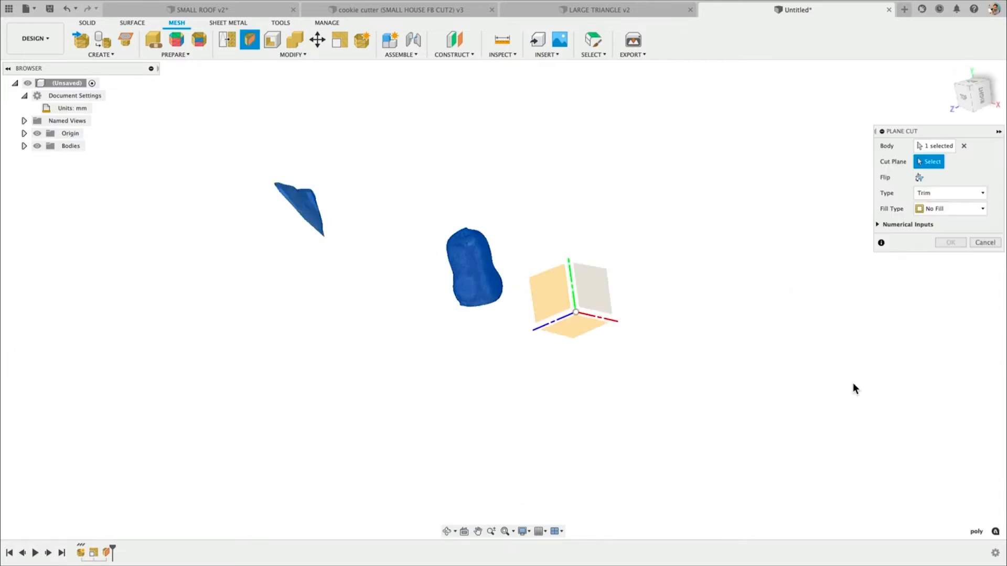
{"action": "left_click", "coordinate": [853, 384]}
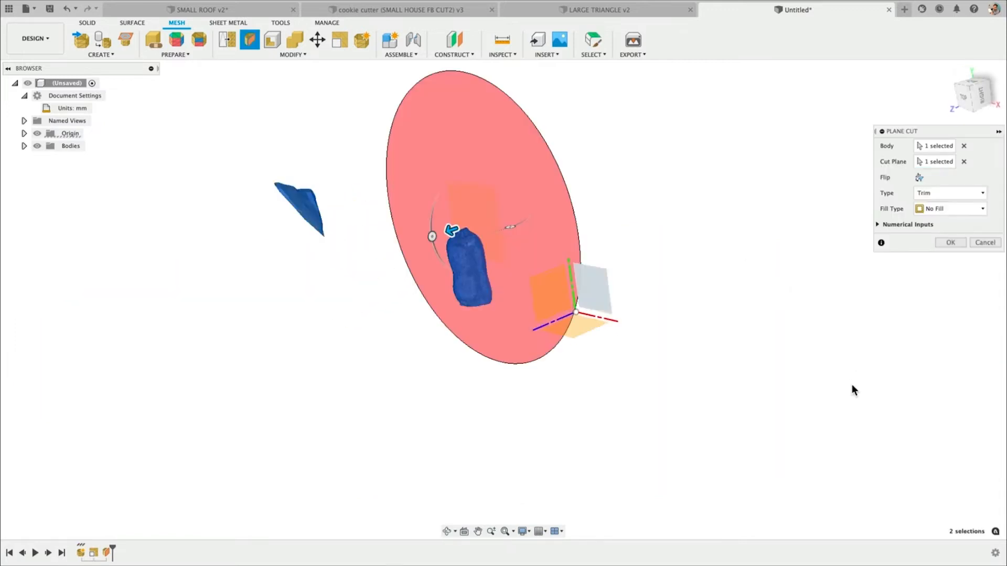
{"action": "left_click_drag", "start_coordinate": [652, 296], "coordinate": [525, 351]}
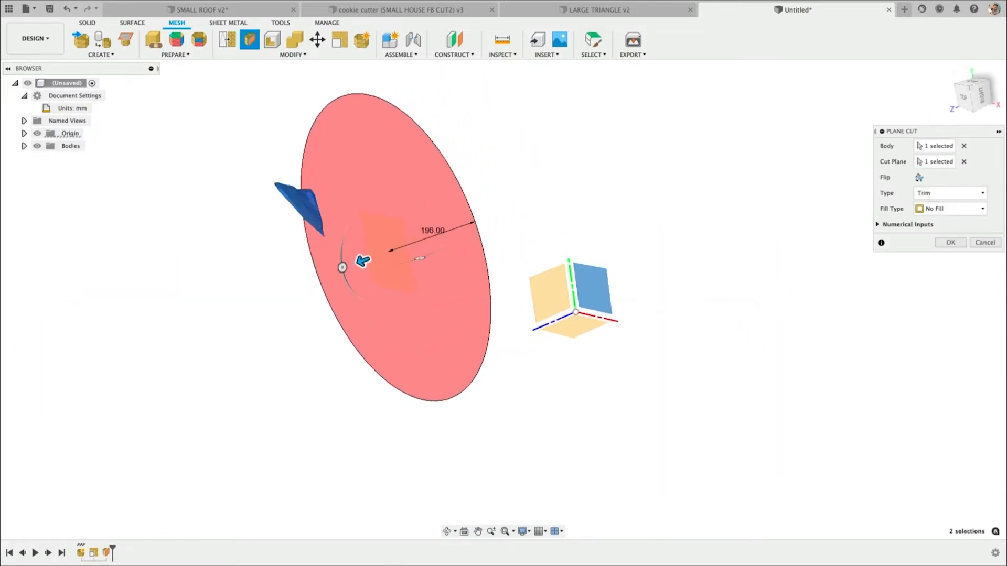
{"action": "left_click", "coordinate": [918, 178]}
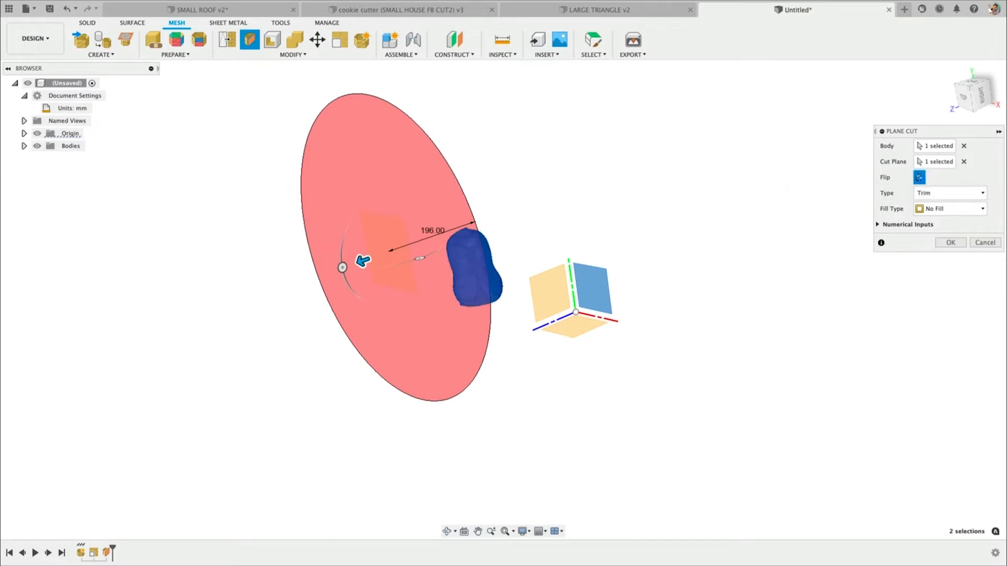
{"action": "left_click", "coordinate": [951, 243]}
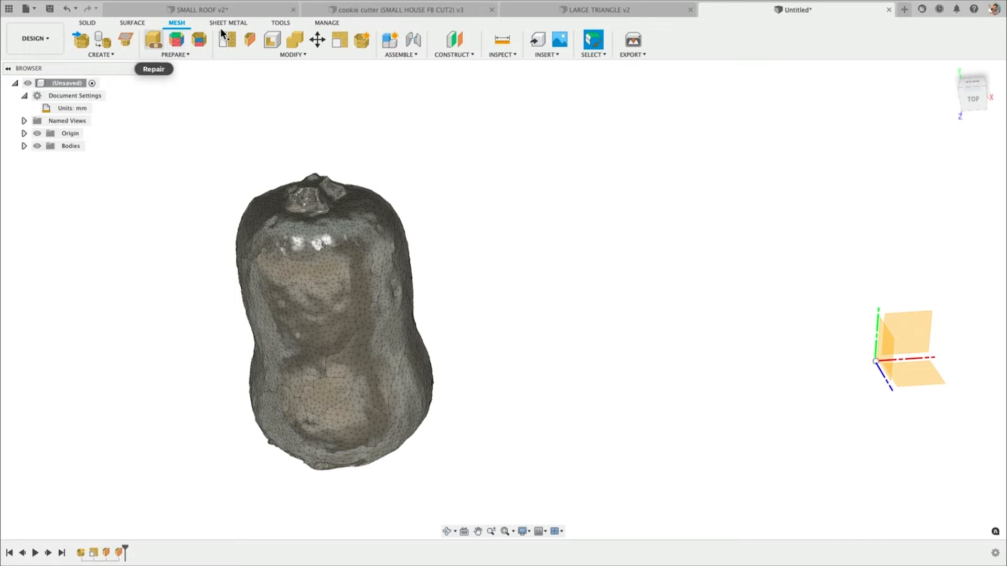
Repair the squash mesh body with the Close Holes repair type
{"action": "left_click", "coordinate": [153, 39]}
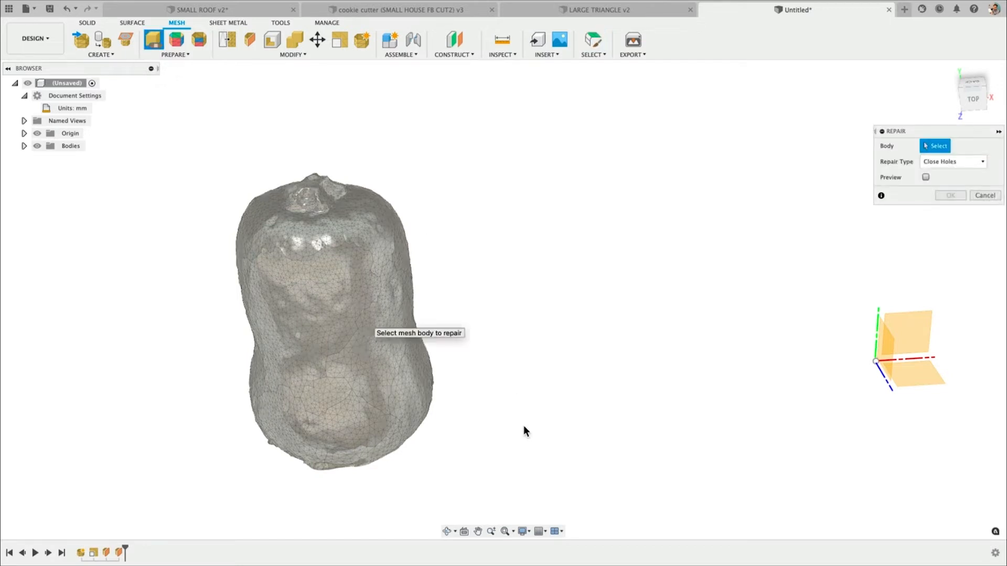
{"action": "left_click", "coordinate": [366, 322]}
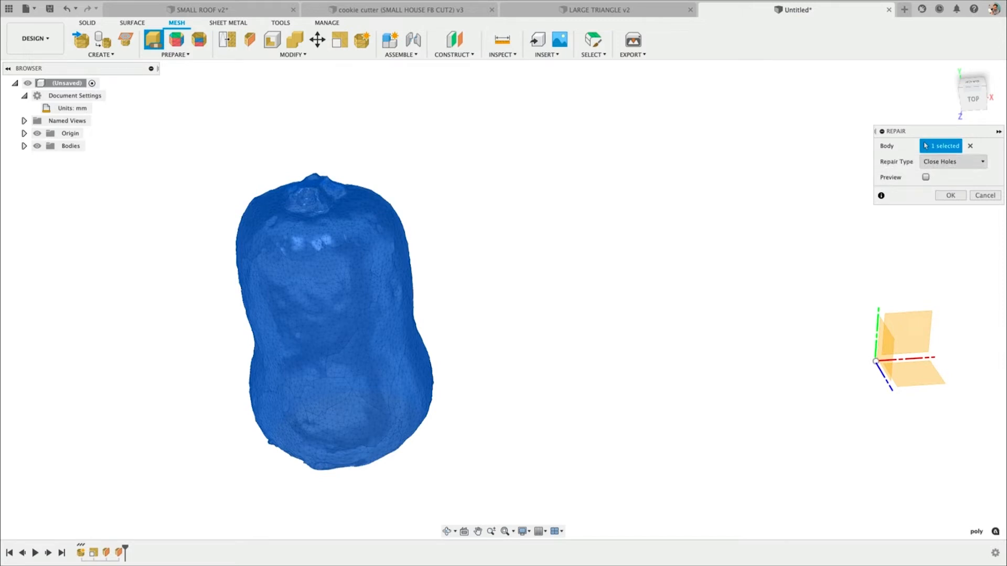
{"action": "left_click", "coordinate": [952, 162]}
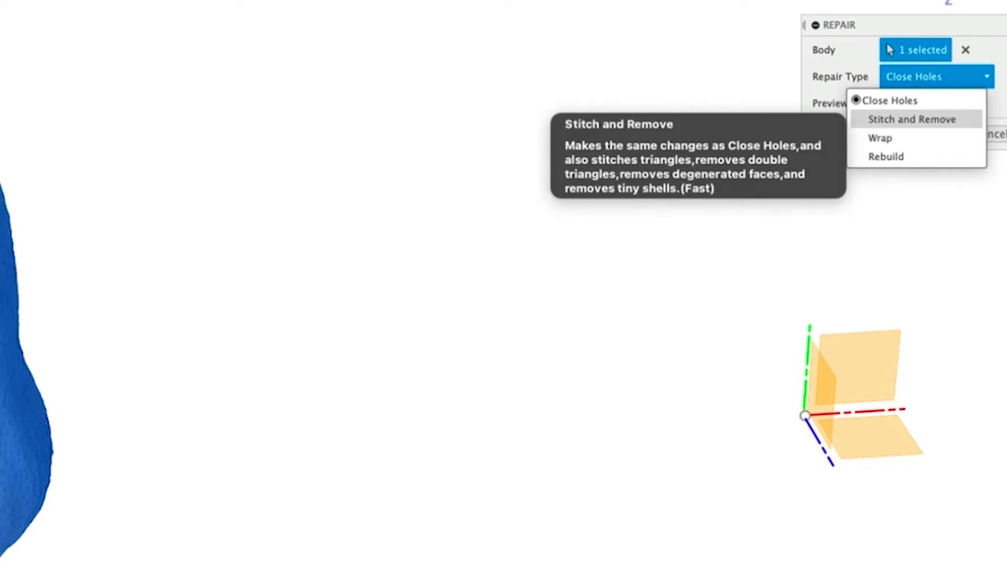
{"action": "left_click", "coordinate": [913, 100]}
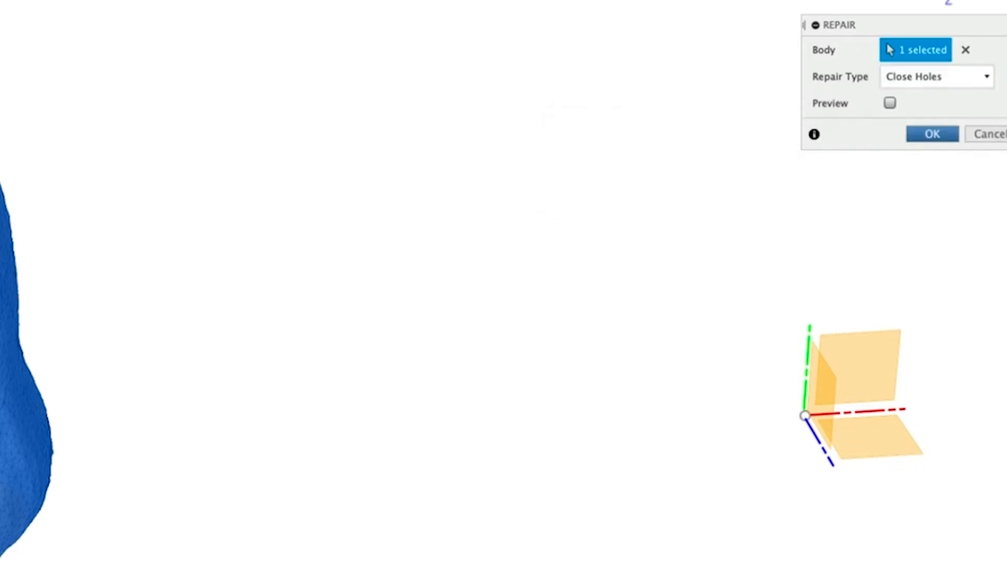
{"action": "left_click", "coordinate": [937, 77]}
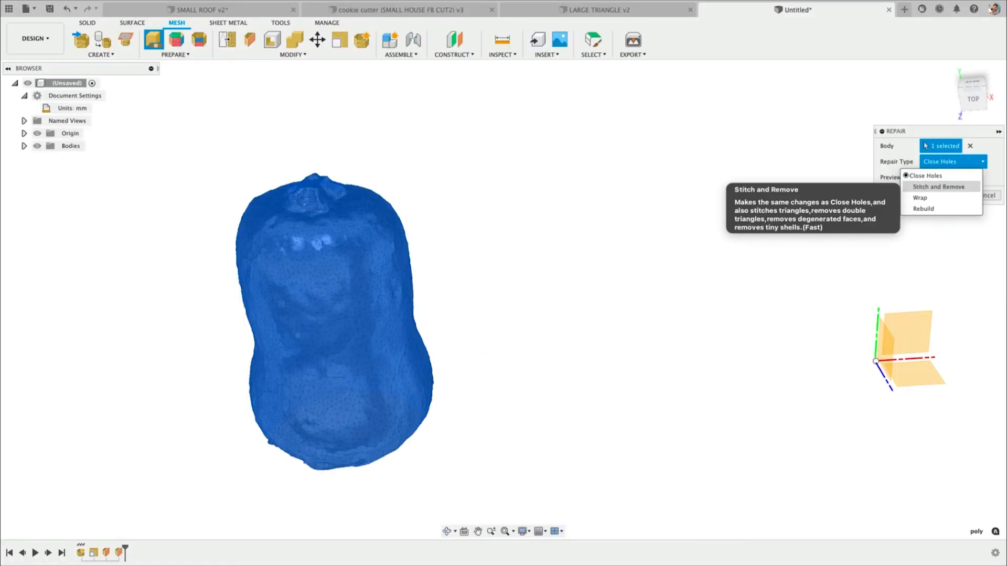
{"action": "left_click", "coordinate": [939, 187]}
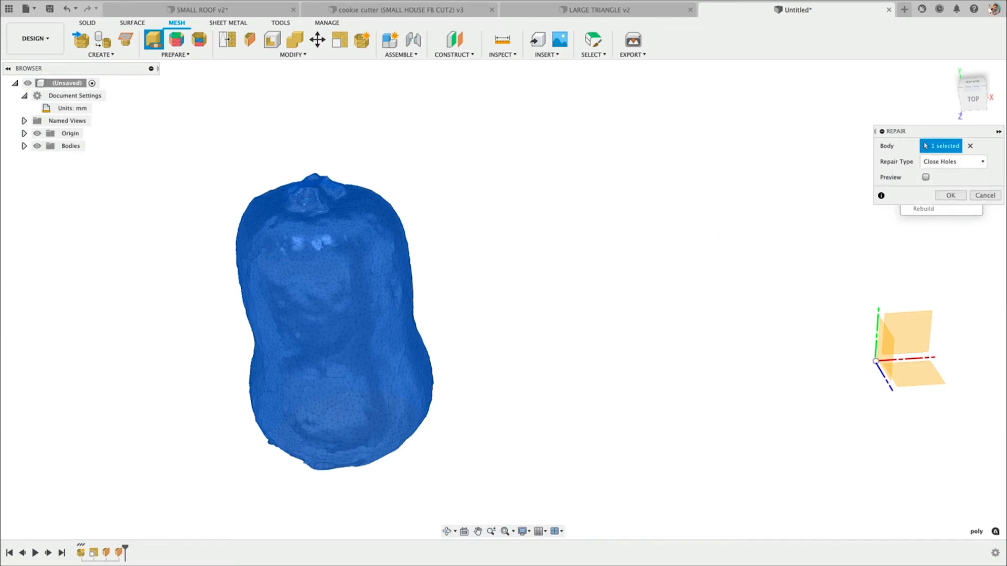
{"action": "left_click", "coordinate": [951, 195]}
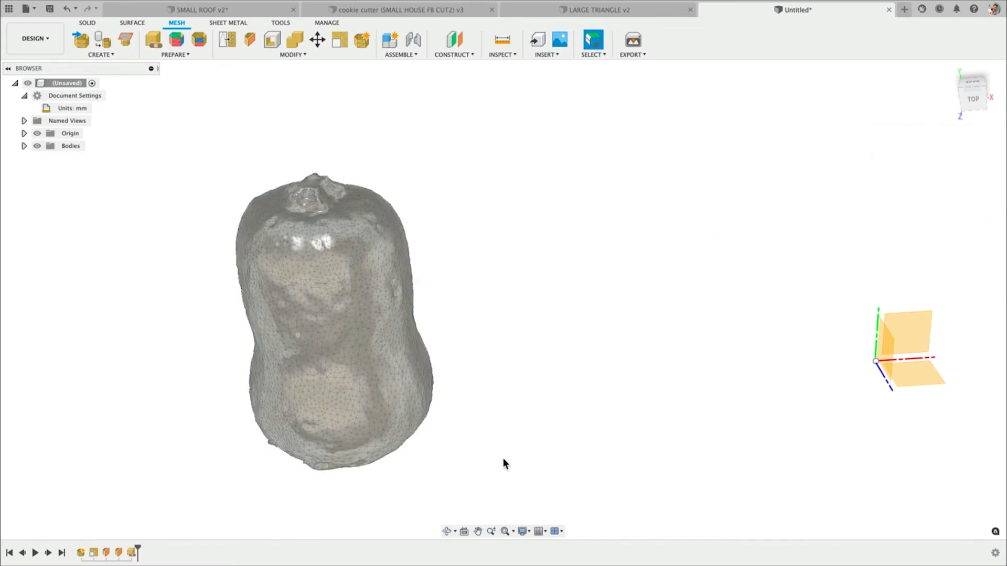
{"action": "middle_click_drag", "start_coordinate": [450, 526], "coordinate": [441, 505], "text": "shift"}
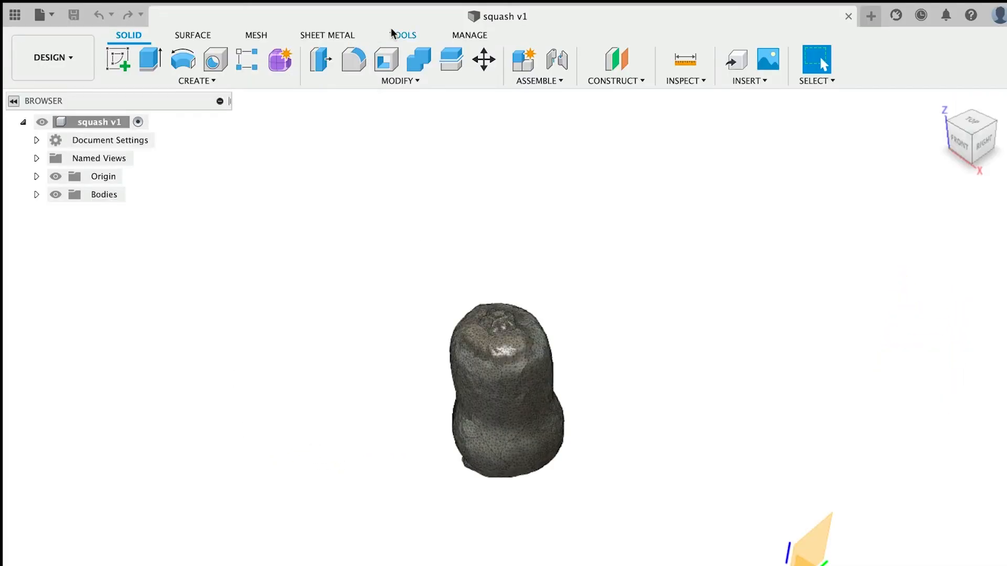
Send the whole squash design to Cura for 3D printing, in millimetres with medium refinement
{"action": "left_click", "coordinate": [393, 32]}
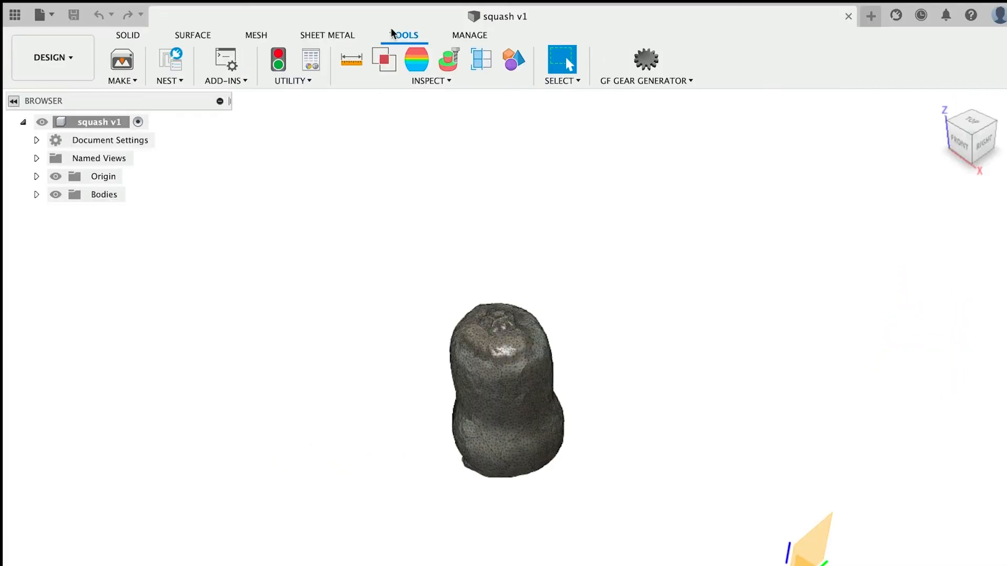
{"action": "left_click", "coordinate": [121, 59]}
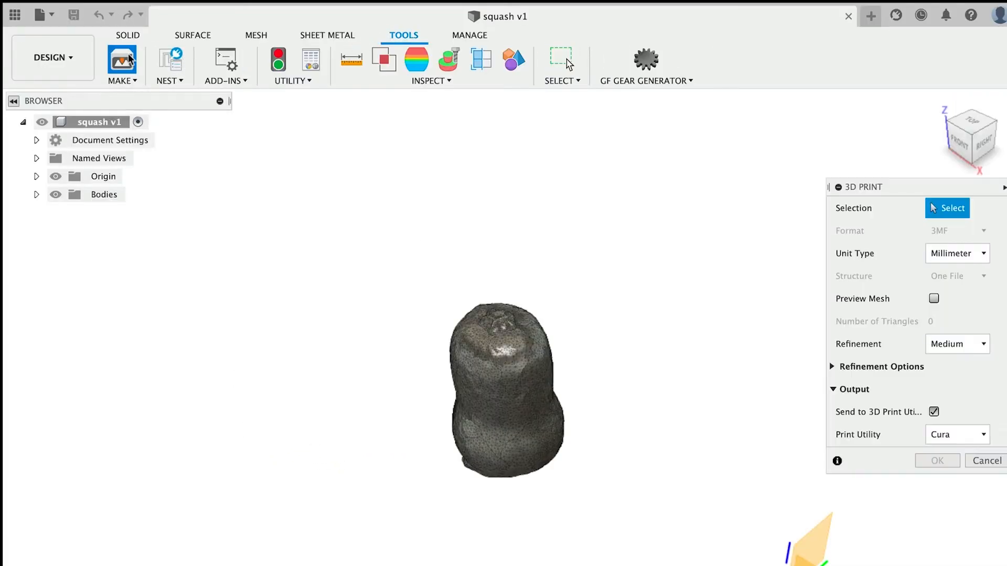
{"action": "left_click", "coordinate": [104, 122]}
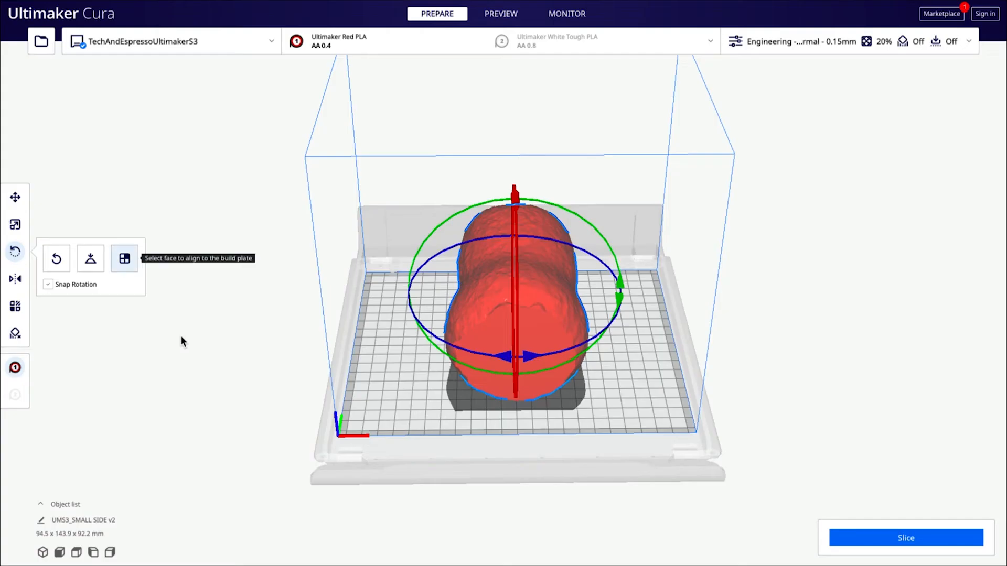
Stand the squash upright by aligning its flat base to the build plate in Cura, and center it on the plate
{"action": "left_click", "coordinate": [124, 259]}
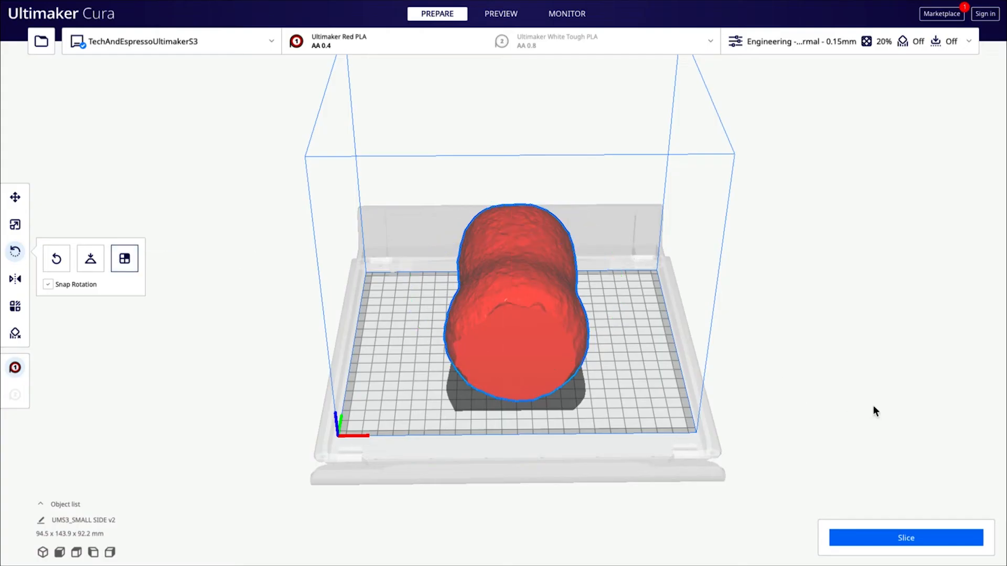
{"action": "left_click", "coordinate": [770, 459]}
{"action": "right_click", "coordinate": [669, 469]}
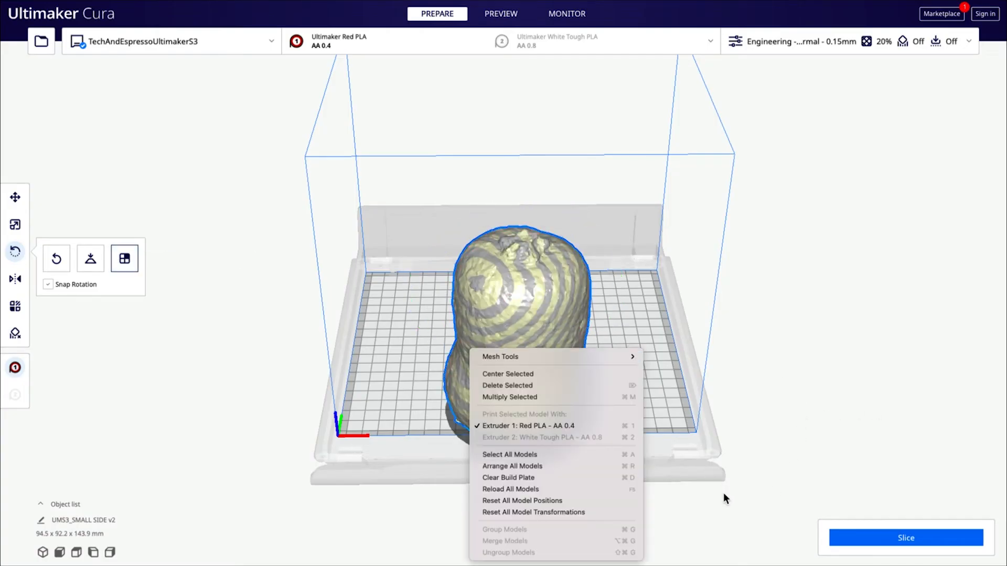
{"action": "left_click", "coordinate": [507, 373]}
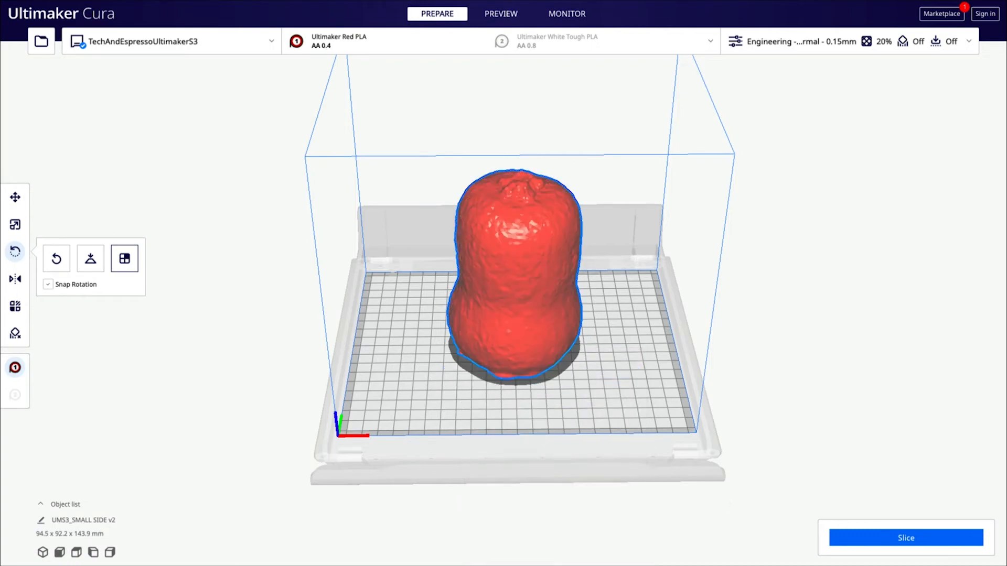
{"action": "middle_click_drag", "start_coordinate": [975, 434], "coordinate": [1001, 432]}
{"action": "mouse_move", "coordinate": [1004, 432]}
{"action": "right_mouse_down"}
{"action": "mouse_move", "coordinate": [719, 433]}
{"action": "mouse_move", "coordinate": [844, 448]}
{"action": "mouse_move", "coordinate": [1004, 424]}
{"action": "right_mouse_up"}
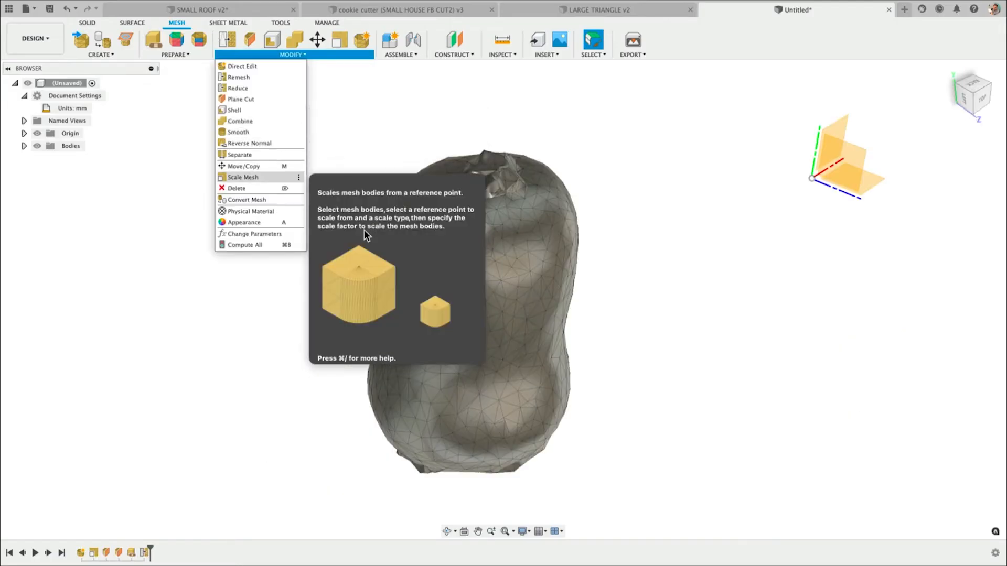
Switch back to Fusion 360 and try to convert the squash mesh as a Base Feature with the prismatic method
{"action": "left_click", "coordinate": [246, 200]}
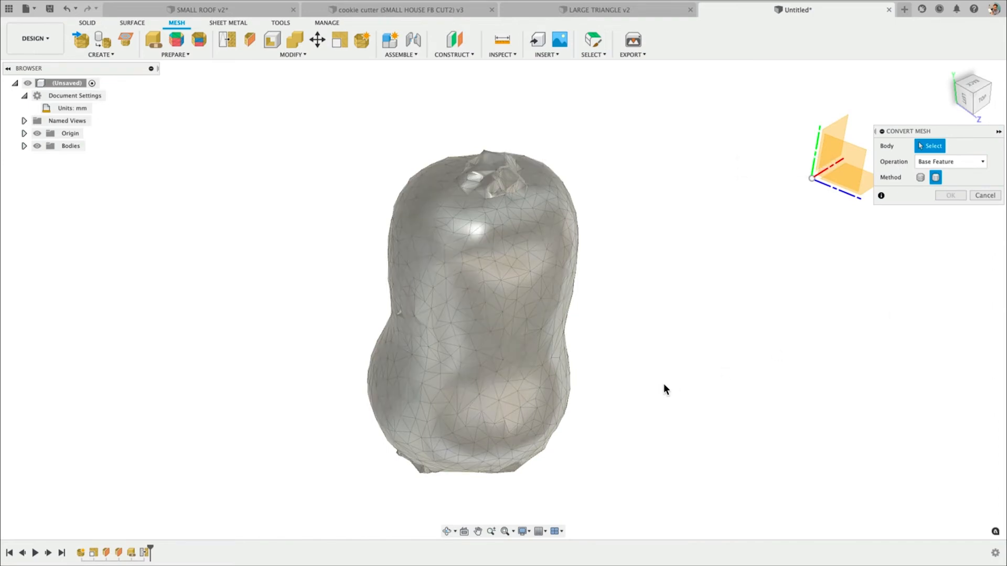
{"action": "left_click", "coordinate": [506, 335]}
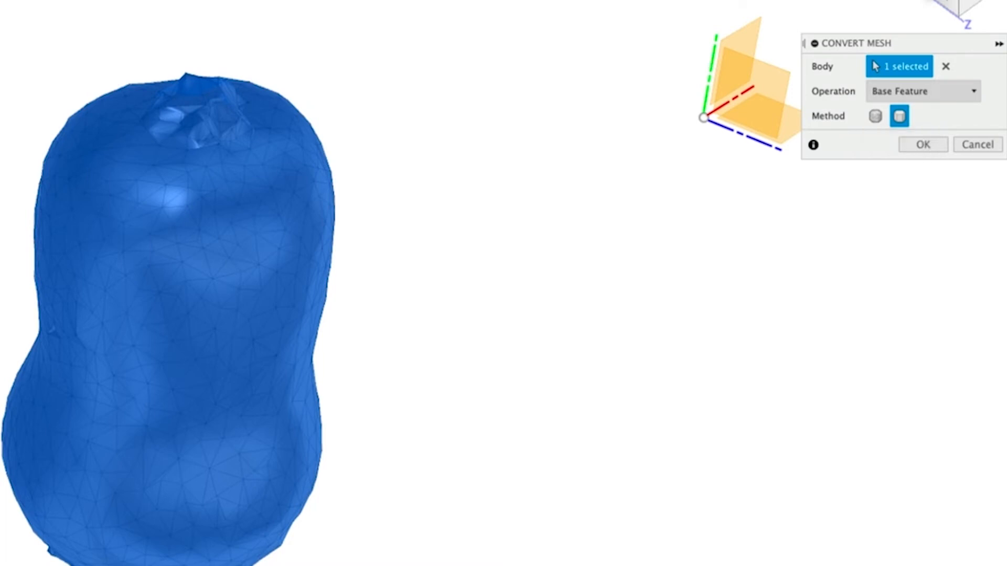
{"action": "left_click", "coordinate": [923, 91]}
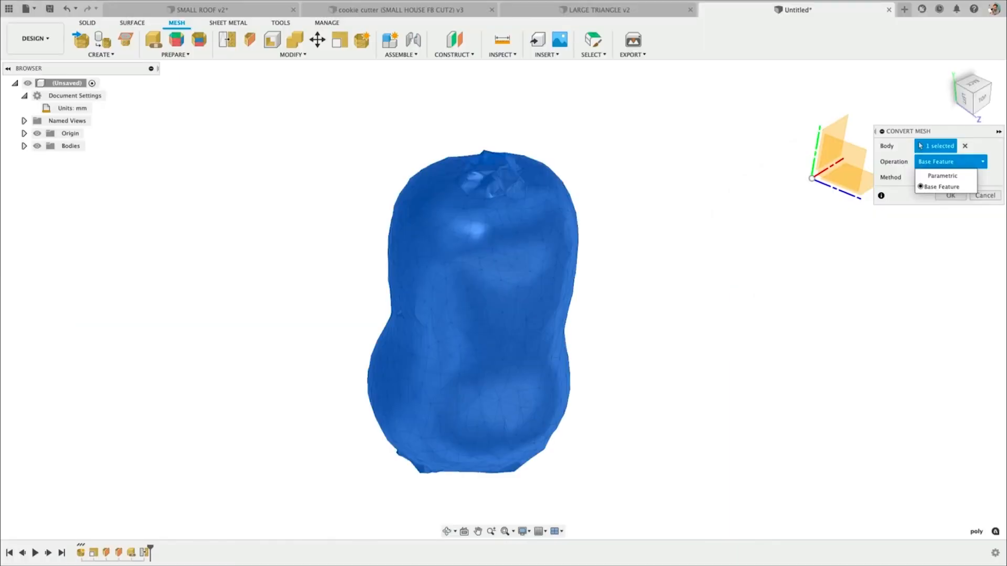
{"action": "key", "text": "Return"}
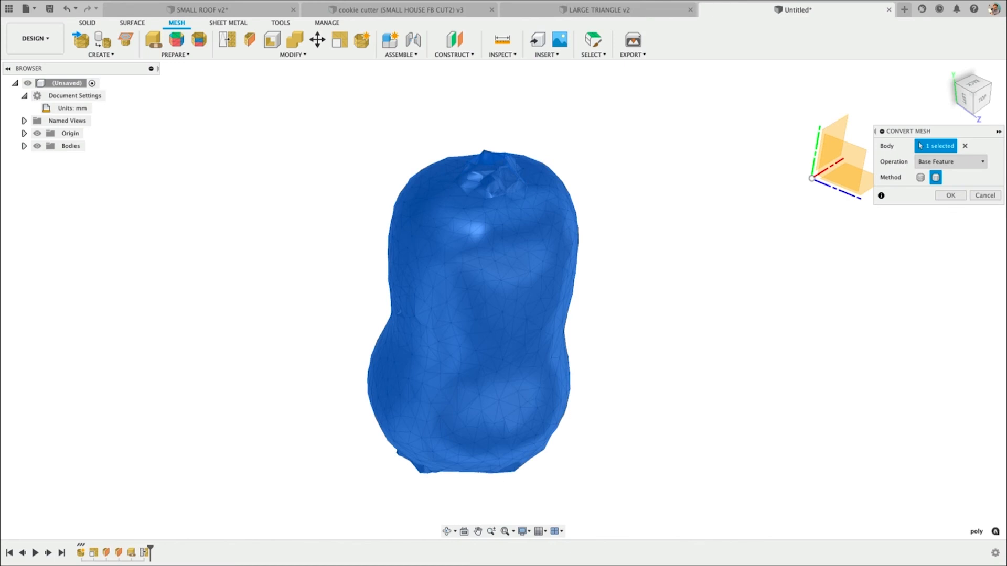
{"action": "left_click", "coordinate": [950, 195]}
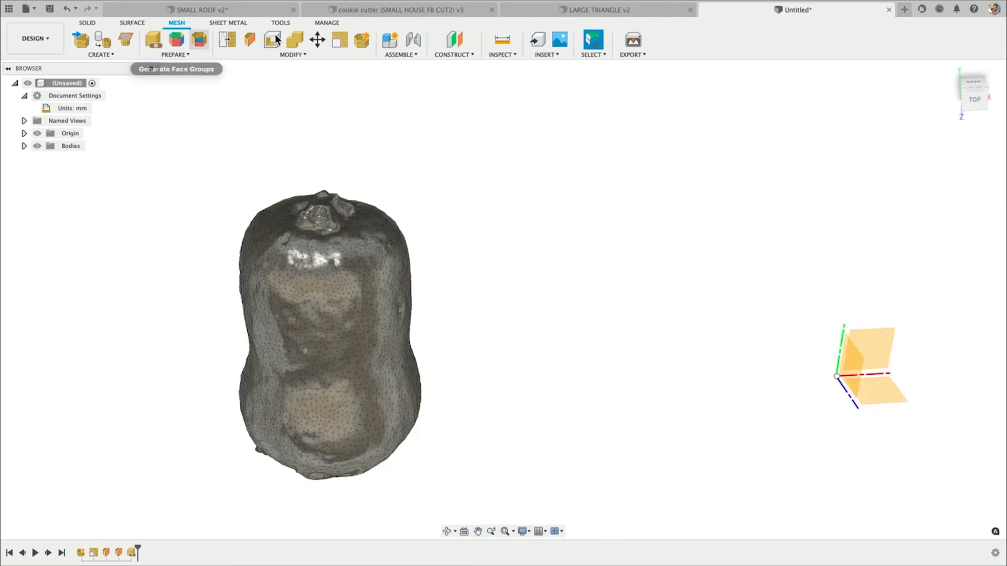
Reduce the squash mesh's faces to a proportion of 11.392 with adaptive remeshing
{"action": "left_click", "coordinate": [360, 51]}
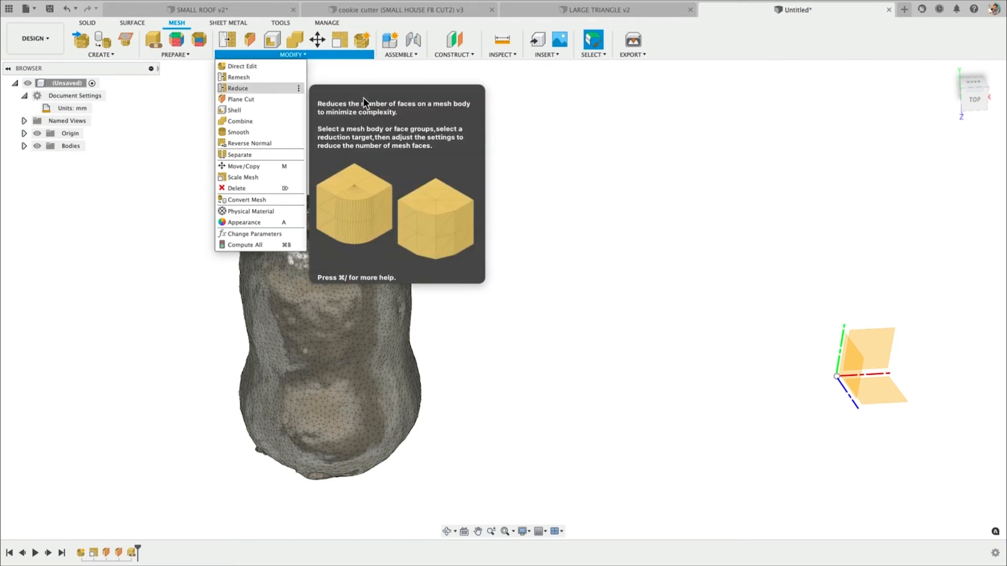
{"action": "left_click", "coordinate": [363, 97]}
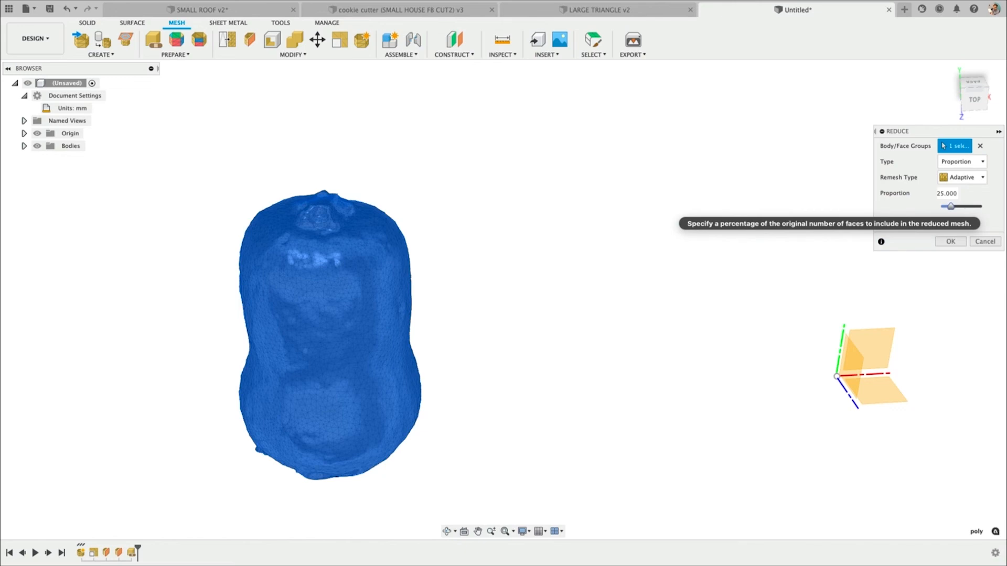
{"action": "left_click_drag", "start_coordinate": [951, 206], "coordinate": [945, 206]}
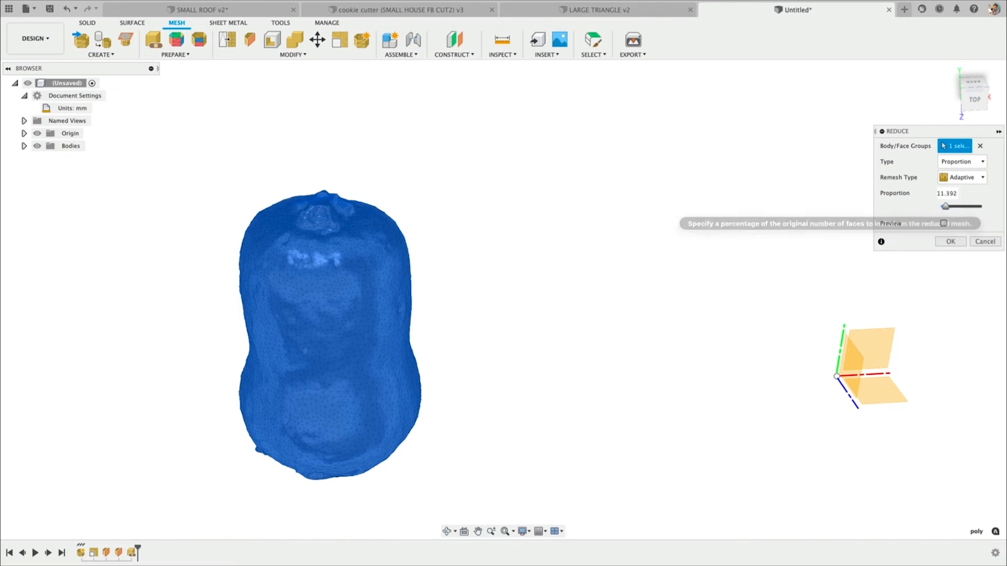
{"action": "left_click", "coordinate": [950, 241]}
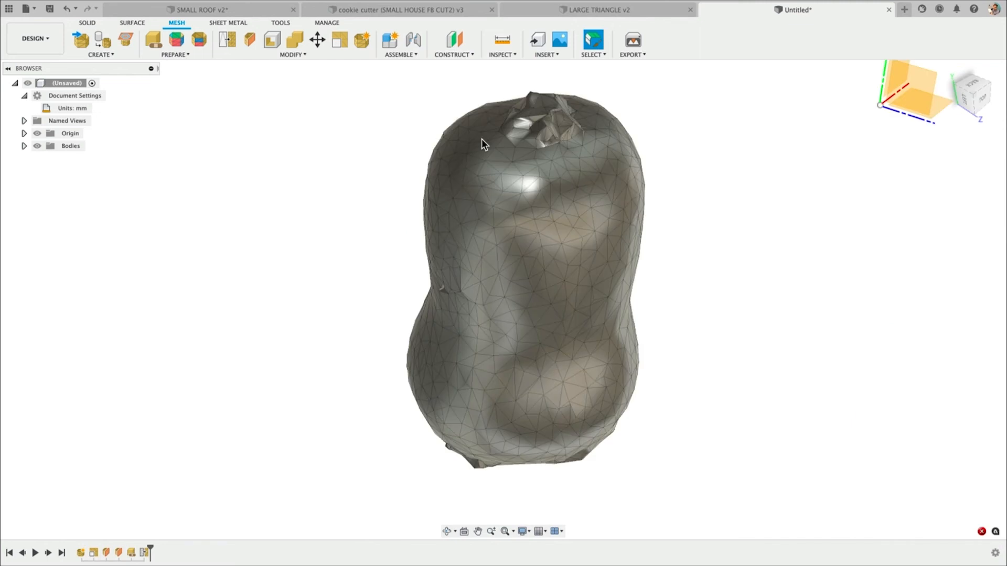
Convert the reduced squash mesh to a solid body as a Base Feature with the faceted method
{"action": "left_click", "coordinate": [367, 54]}
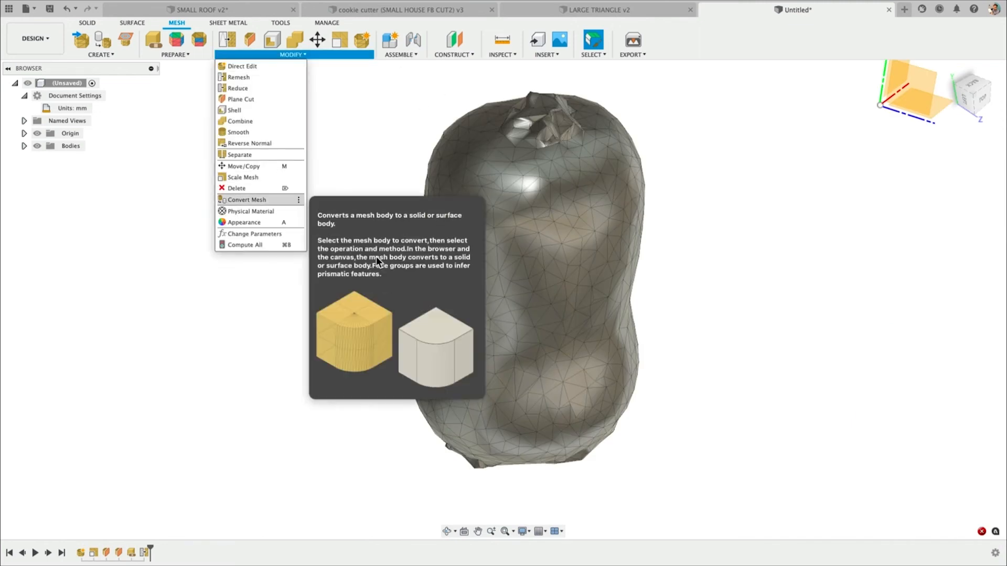
{"action": "left_click", "coordinate": [247, 200]}
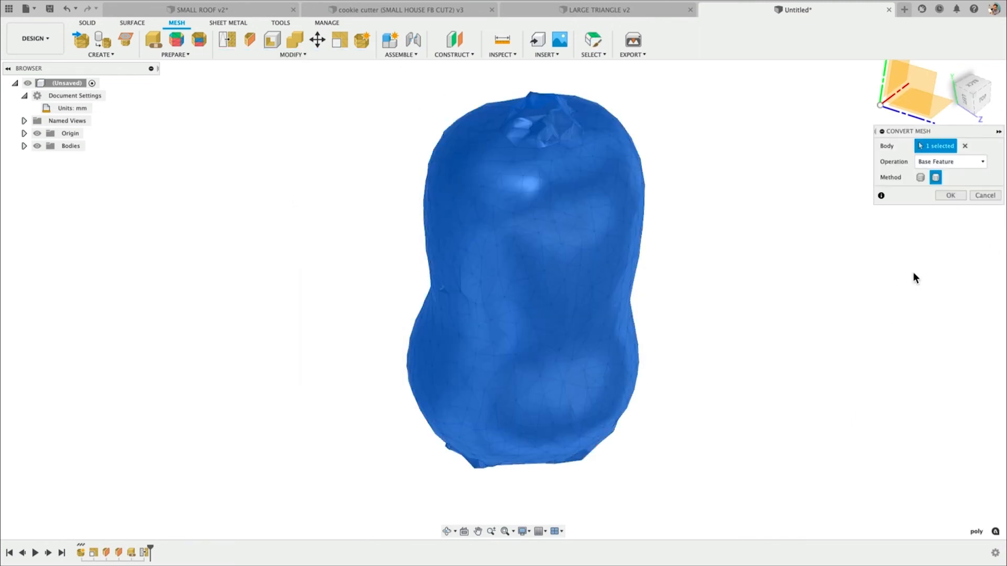
{"action": "left_click", "coordinate": [920, 177]}
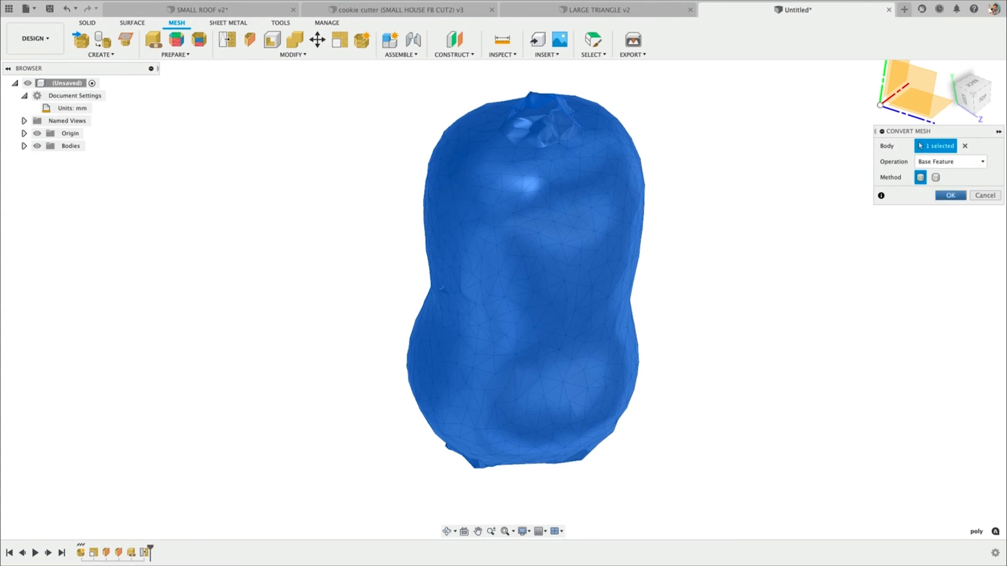
{"action": "left_click", "coordinate": [950, 195]}
Extrude the rectangle profile at the squash's base symmetrically by 95 mm as a new body
{"action": "middle_click_drag", "start_coordinate": [710, 312], "coordinate": [684, 286], "text": "shift"}
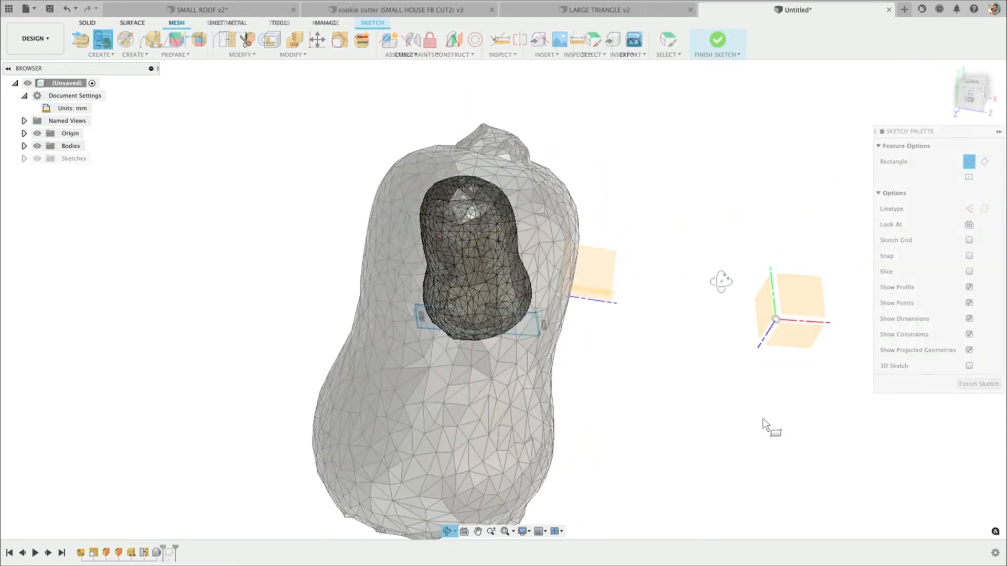
{"action": "key", "text": "e"}
{"action": "left_click_drag", "start_coordinate": [450, 323], "coordinate": [440, 377]}
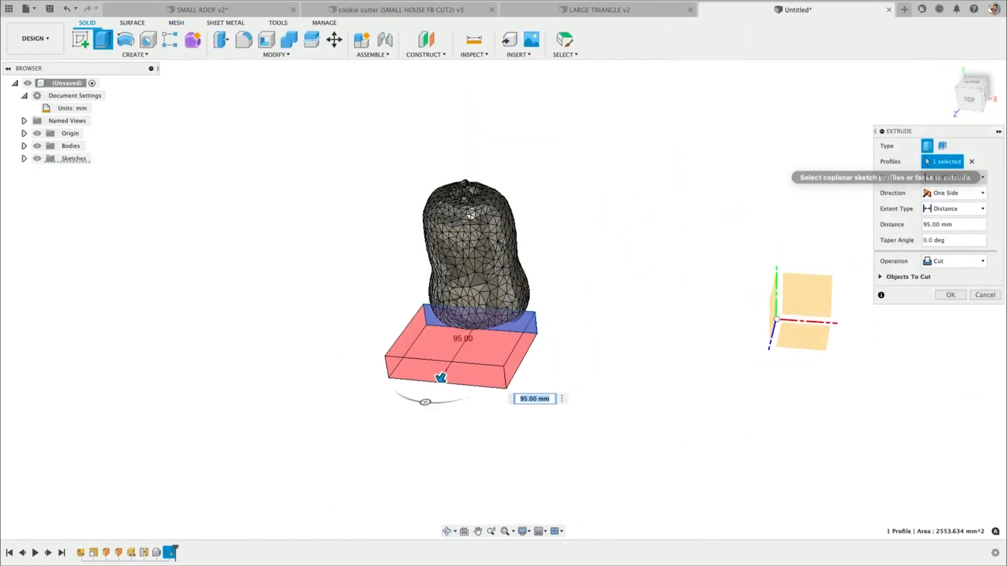
{"action": "left_click", "coordinate": [954, 193]}
{"action": "left_click", "coordinate": [944, 215]}
{"action": "left_click", "coordinate": [954, 193]}
{"action": "left_click", "coordinate": [944, 225]}
{"action": "left_click", "coordinate": [956, 276]}
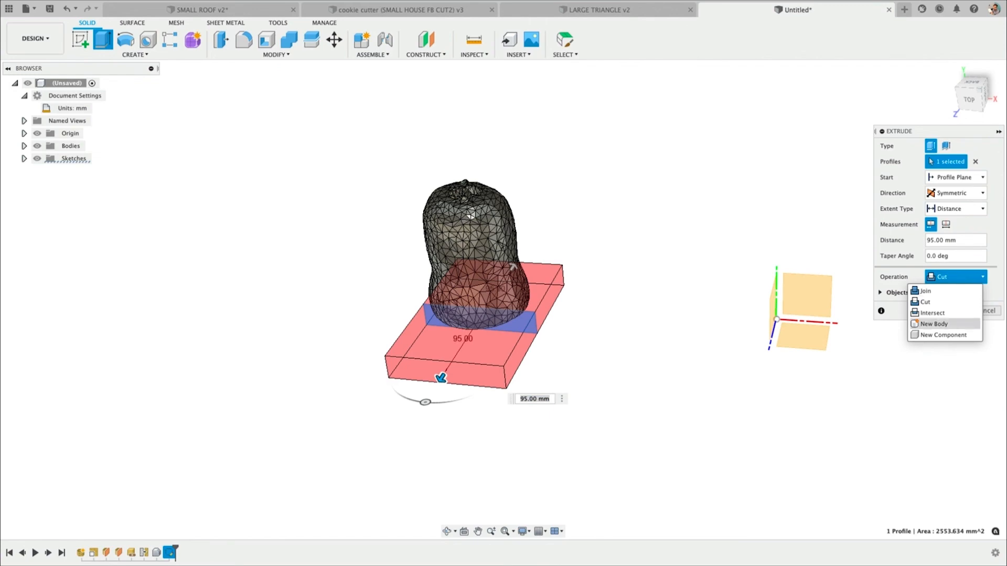
{"action": "left_click", "coordinate": [935, 324]}
{"action": "left_click", "coordinate": [952, 293]}
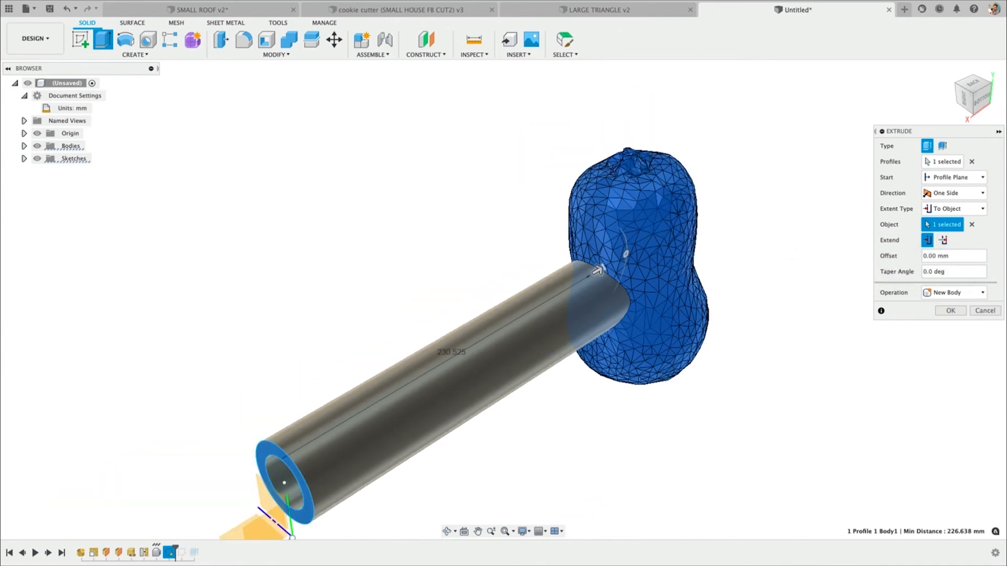
Extrude the ring profile up to the squash body as a new body with 0 mm offset, and hide the squash body
{"action": "left_click", "coordinate": [950, 310]}
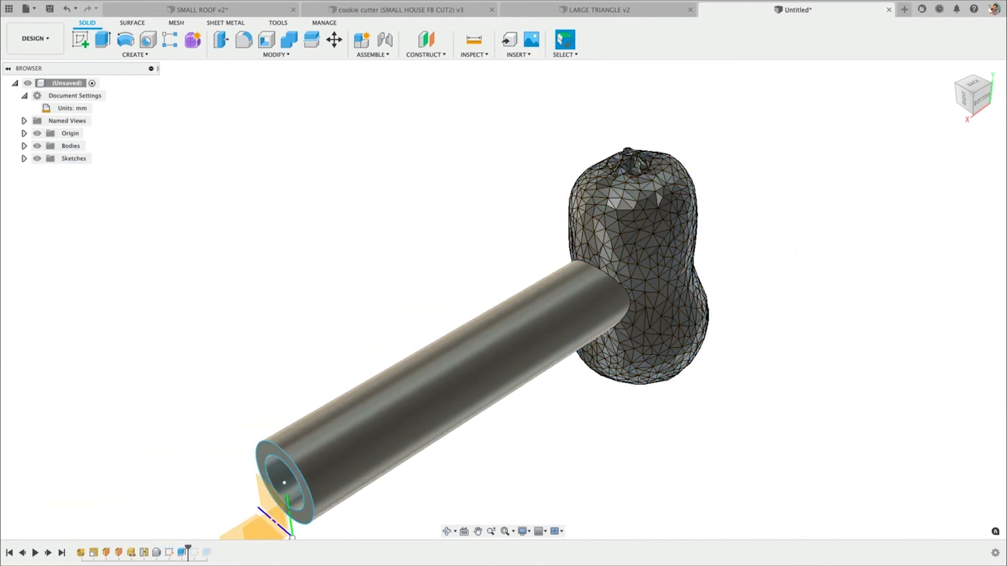
{"action": "left_click", "coordinate": [24, 146]}
{"action": "left_click", "coordinate": [47, 171]}
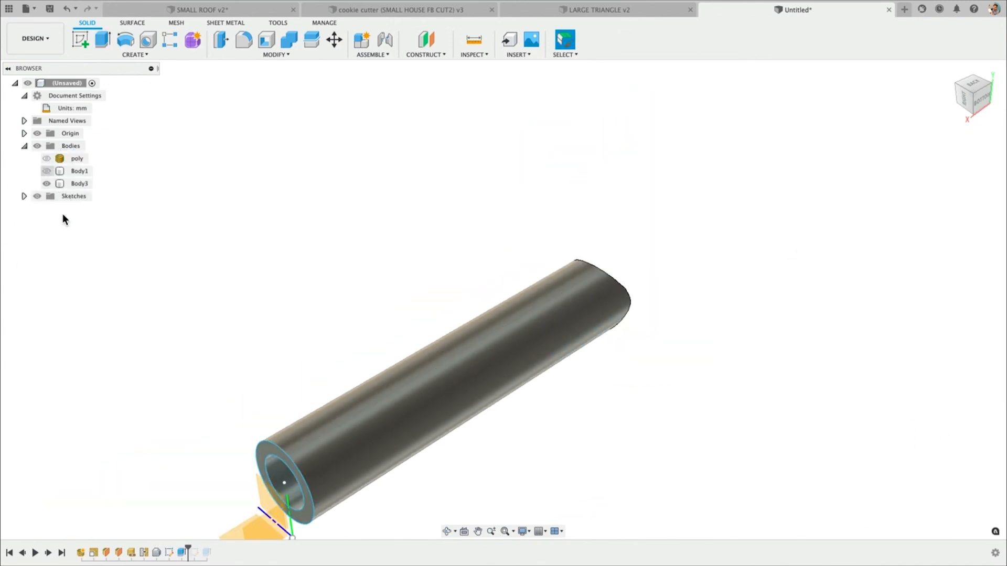
Cut the tube back from its sketch end with a -195 mm extrusion, keeping the part contoured to the squash
{"action": "middle_click_drag", "start_coordinate": [627, 309], "coordinate": [624, 455], "text": "shift"}
{"action": "scroll", "coordinate": [629, 467], "scroll_direction": "up", "scroll_amount": 5}
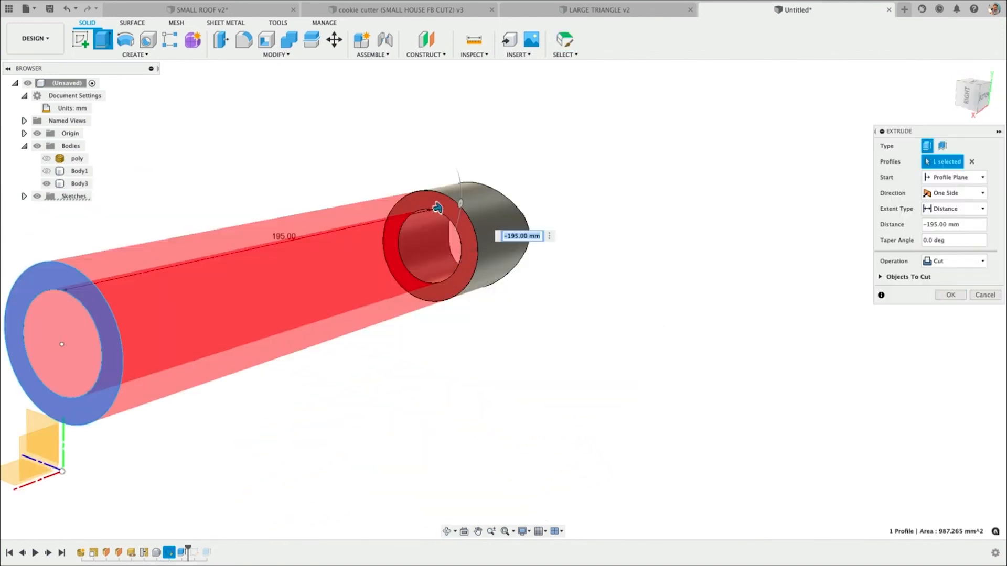
{"action": "left_click", "coordinate": [950, 295]}
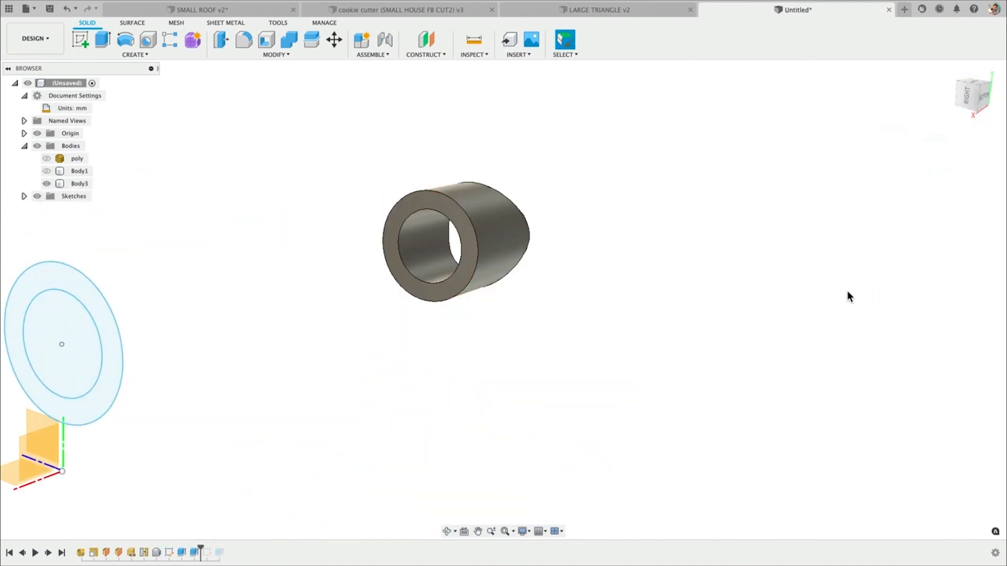